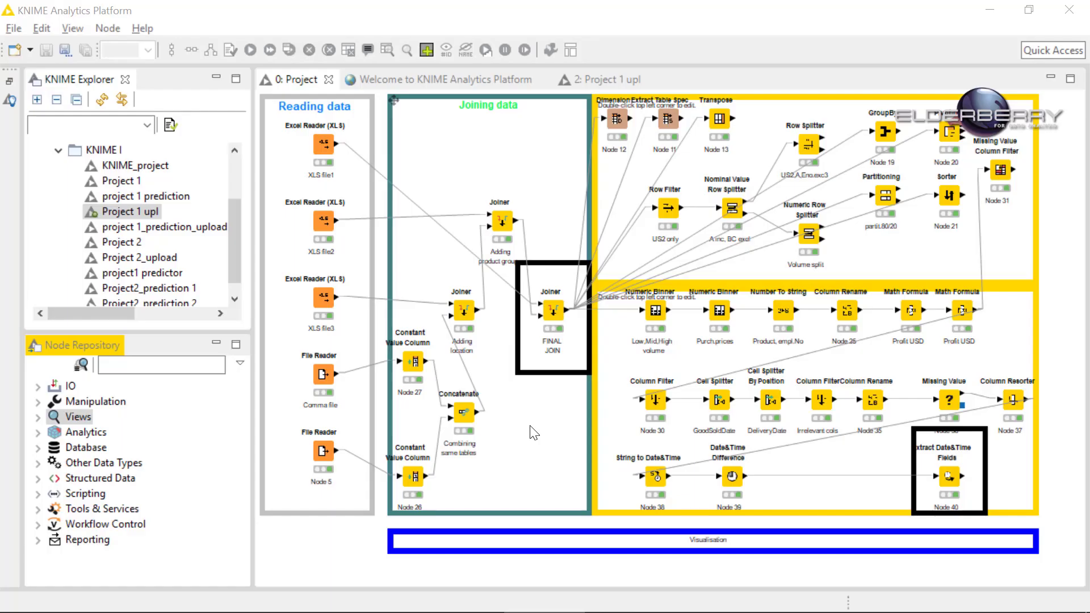
- Drag a Histogram (interactive) node from the Views category onto the workflow canvas
{"action": "left_click", "coordinate": [38, 420]}
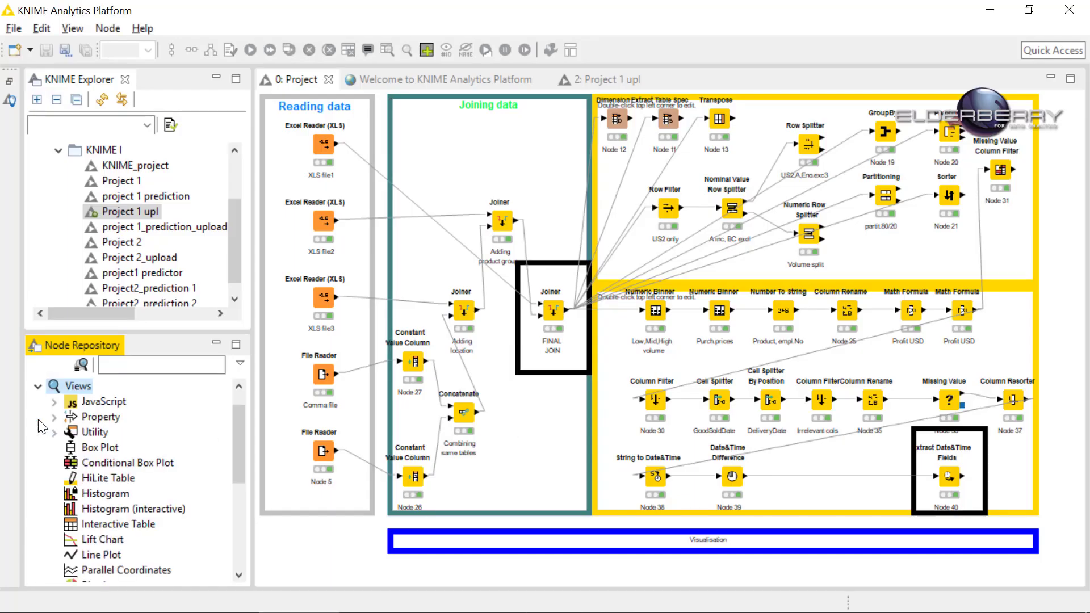
{"action": "left_click_drag", "start_coordinate": [237, 419], "coordinate": [239, 439]}
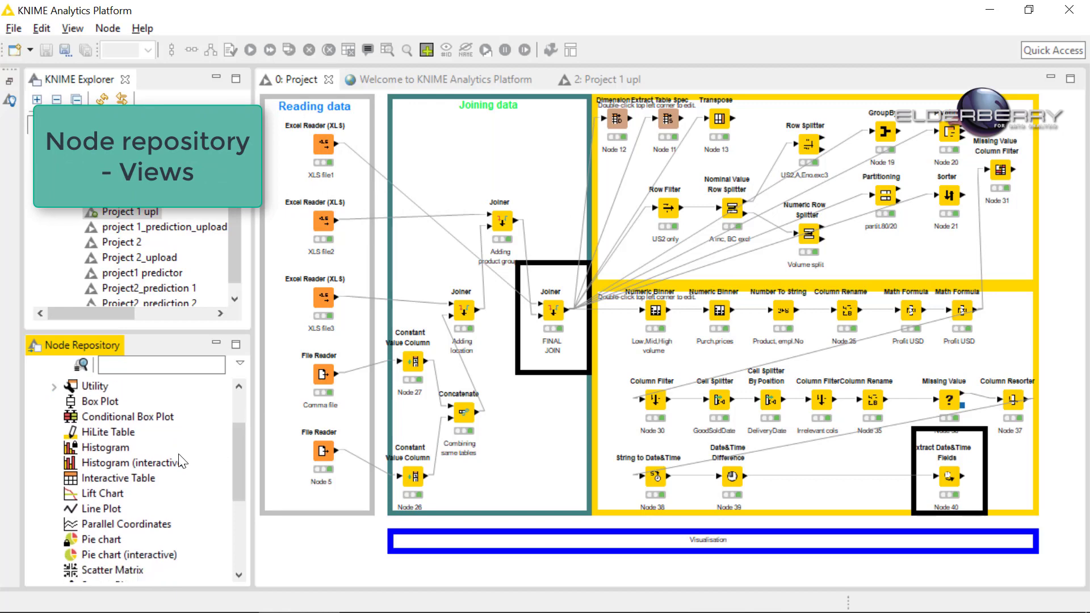
{"action": "left_click_drag", "start_coordinate": [124, 469], "coordinate": [459, 585]}
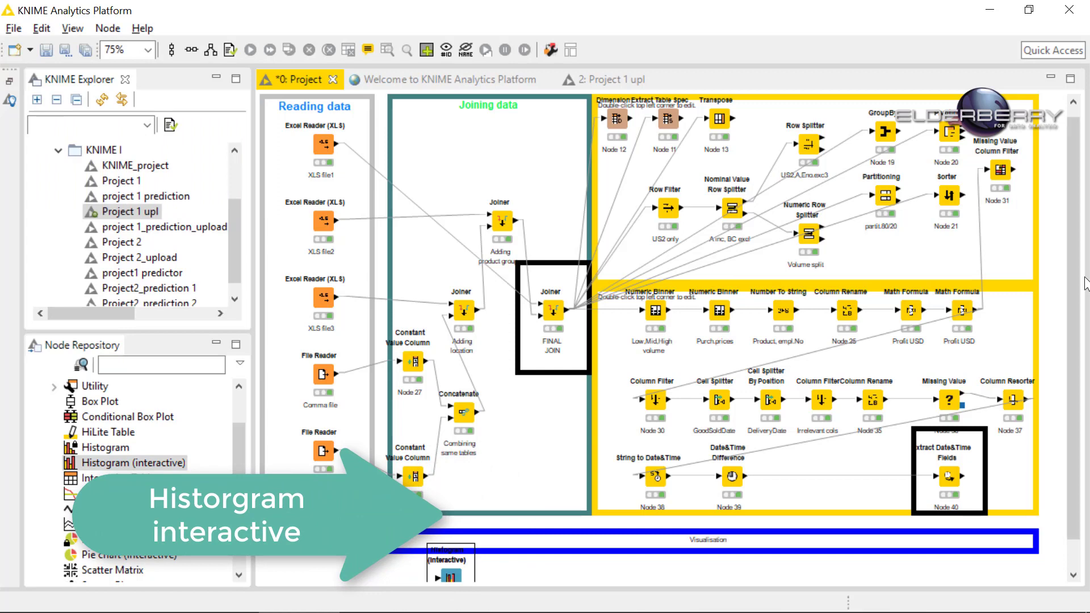
{"action": "left_click_drag", "start_coordinate": [1073, 314], "coordinate": [1074, 345]}
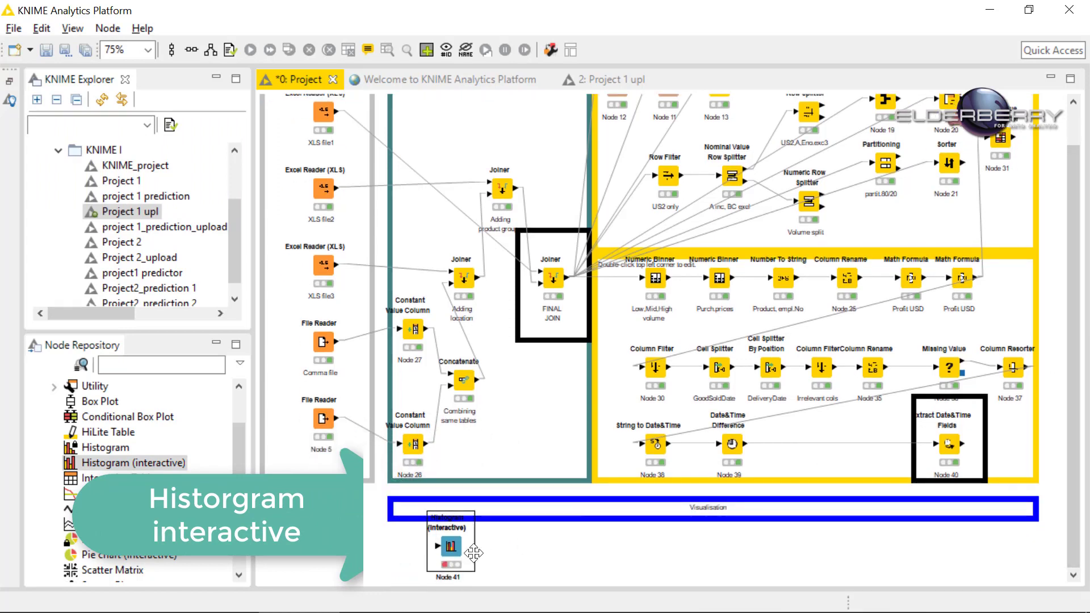
- Place the histogram under the Visualisation box and connect Node 40's output to its input
{"action": "left_click", "coordinate": [441, 560]}
{"action": "left_click_drag", "start_coordinate": [440, 557], "coordinate": [419, 561]}
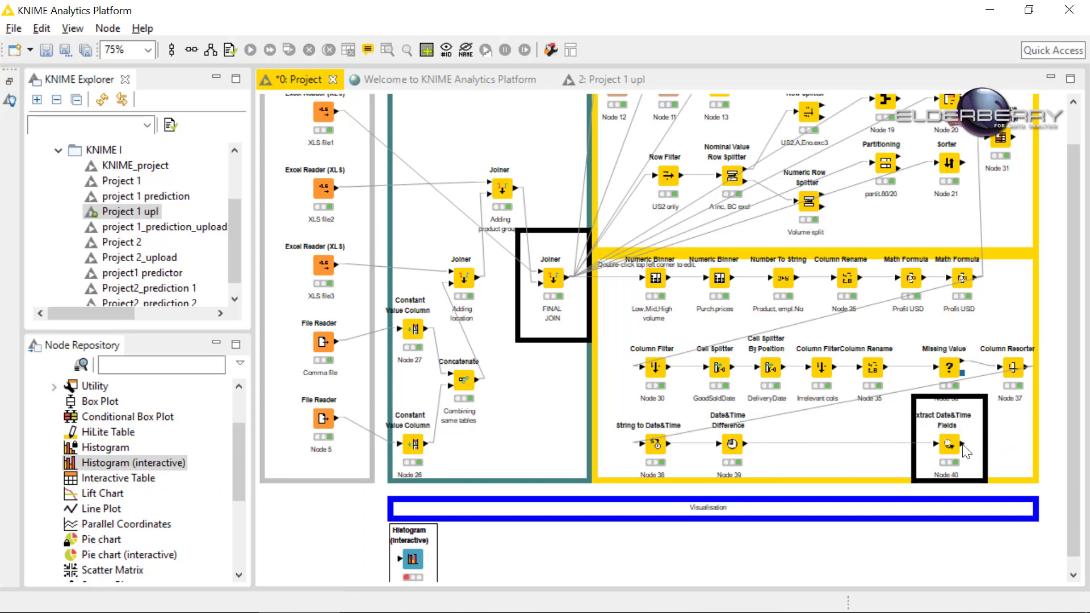
{"action": "left_click_drag", "start_coordinate": [964, 445], "coordinate": [400, 559]}
{"action": "left_click", "coordinate": [411, 562]}
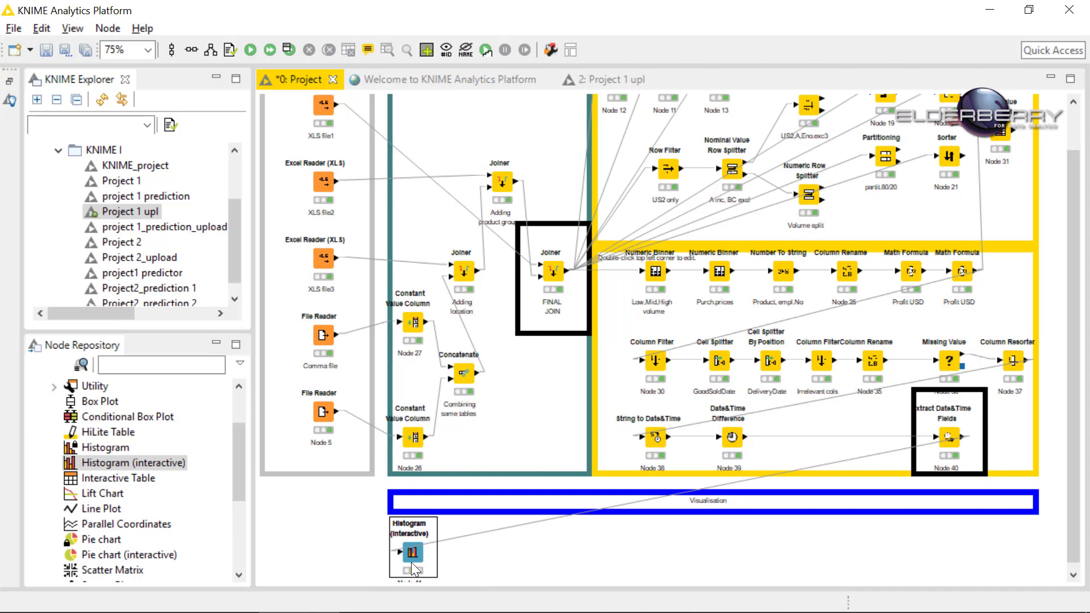
- In the histogram node's configuration, replace the 2,500 row limit with Display all rows
{"action": "double_click", "coordinate": [411, 562]}
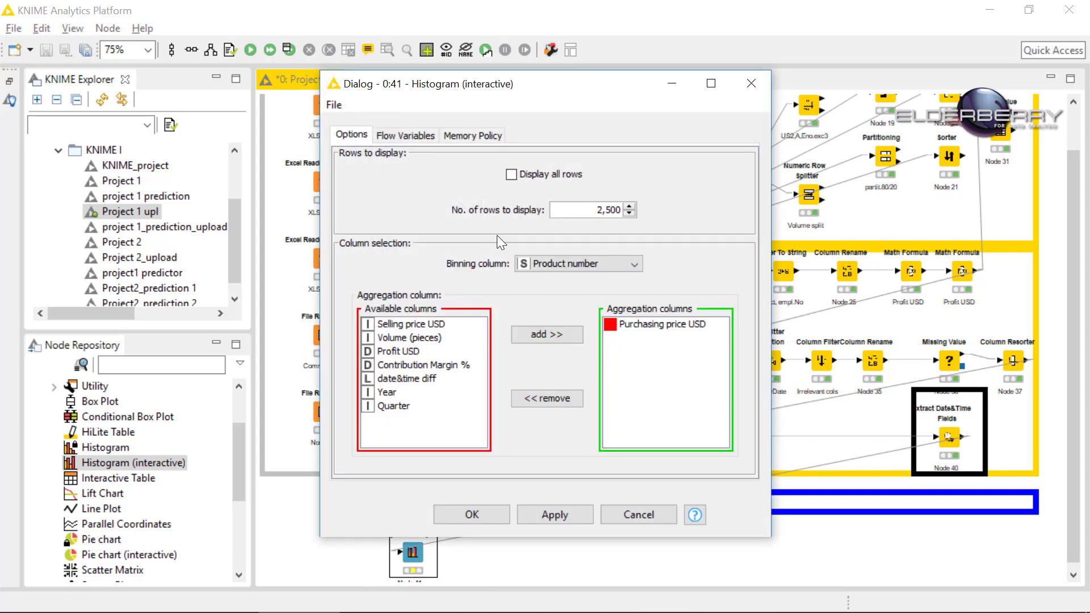
{"action": "left_click_drag", "start_coordinate": [576, 213], "coordinate": [647, 210]}
{"action": "left_click", "coordinate": [511, 175]}
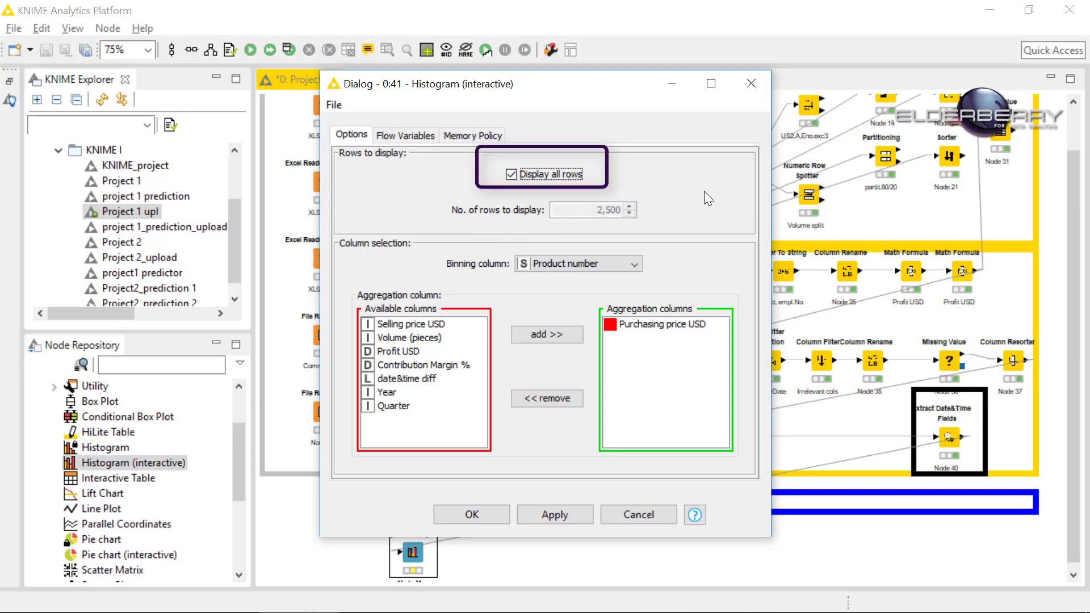
- Replace Purchasing price USD with Volume (pieces) as the aggregation column
{"action": "left_click", "coordinate": [637, 336]}
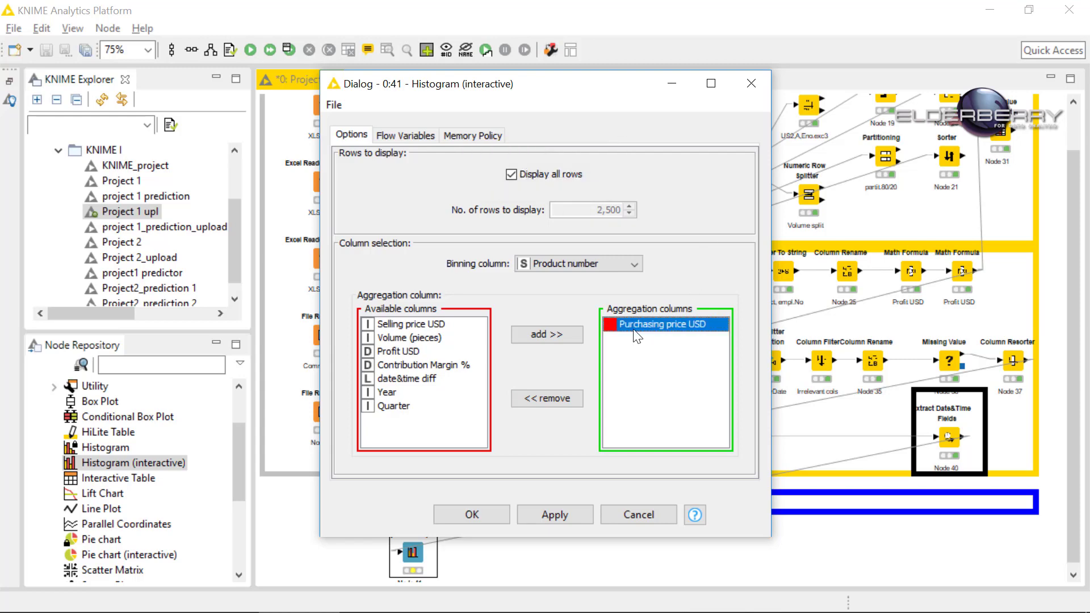
{"action": "left_click", "coordinate": [528, 401]}
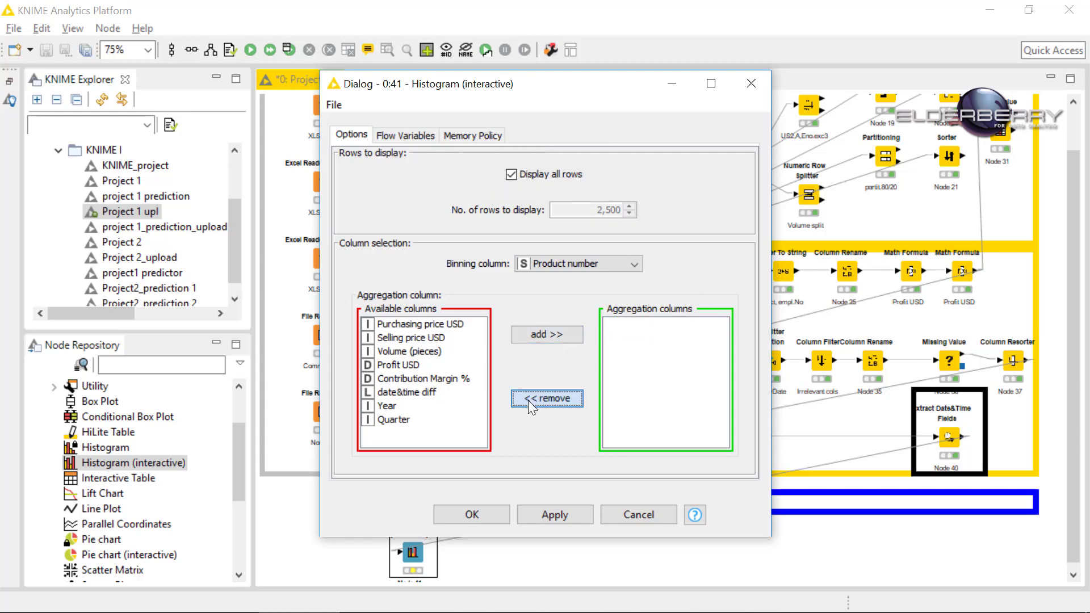
{"action": "left_click", "coordinate": [403, 352]}
{"action": "left_click", "coordinate": [538, 333]}
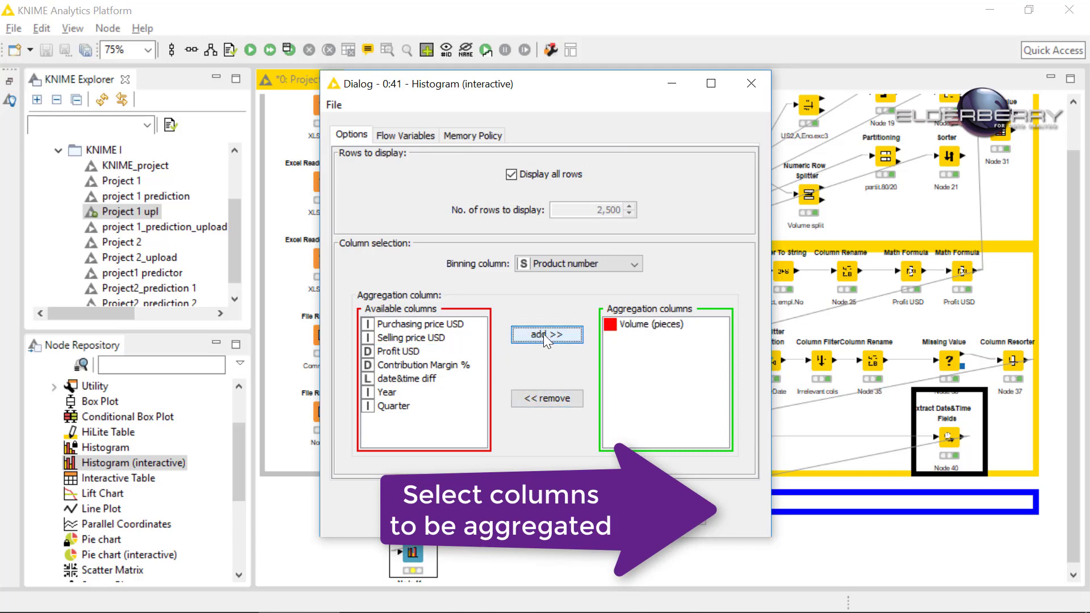
- Set the binning column to LOW_MID_HIGH
{"action": "left_click", "coordinate": [622, 263]}
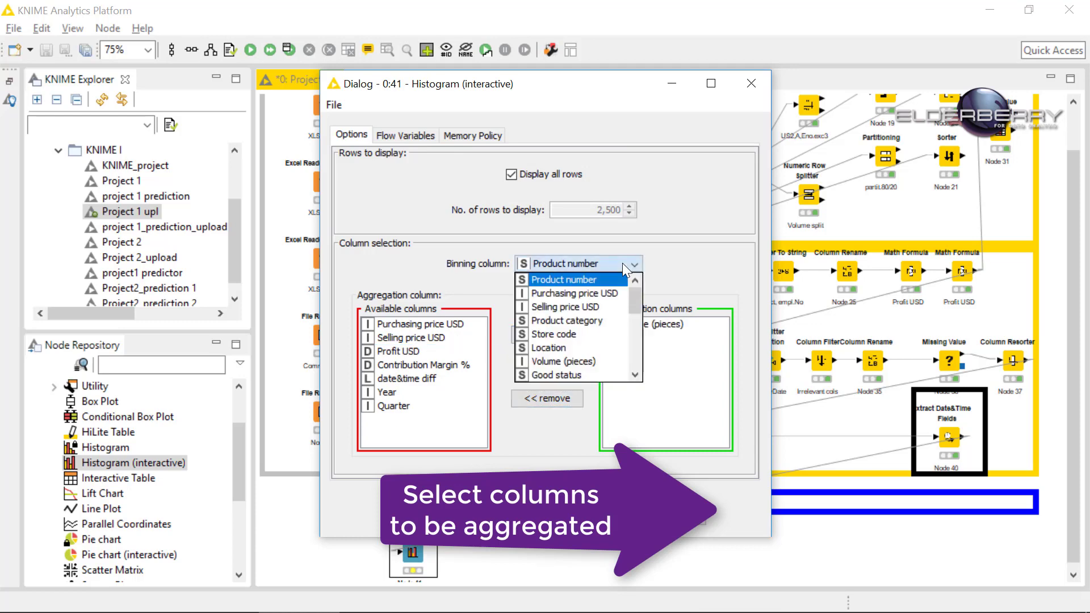
{"action": "left_click_drag", "start_coordinate": [631, 298], "coordinate": [636, 337]}
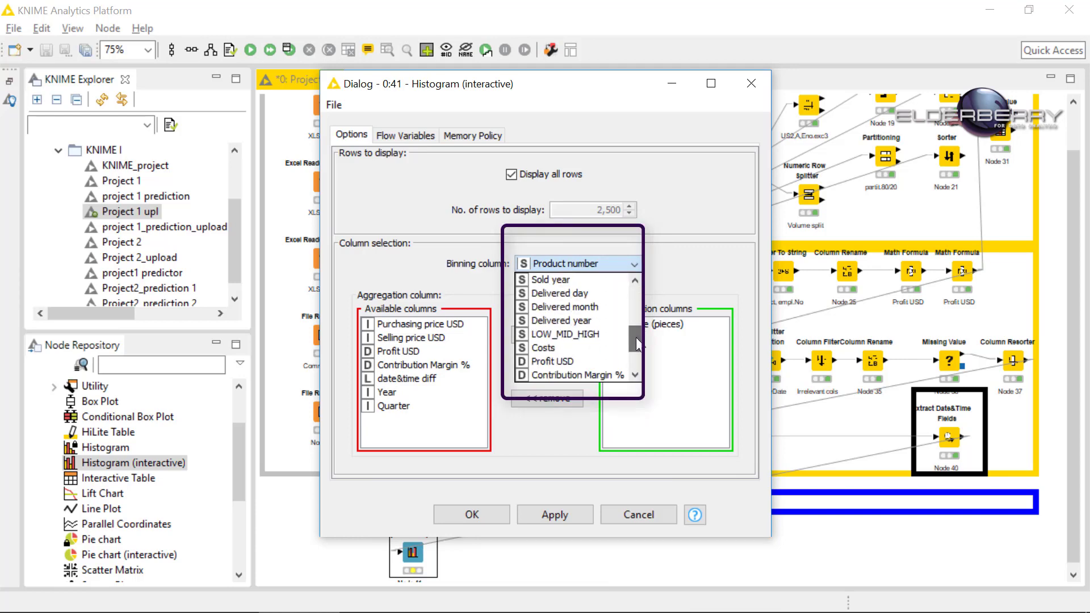
{"action": "left_click", "coordinate": [607, 333]}
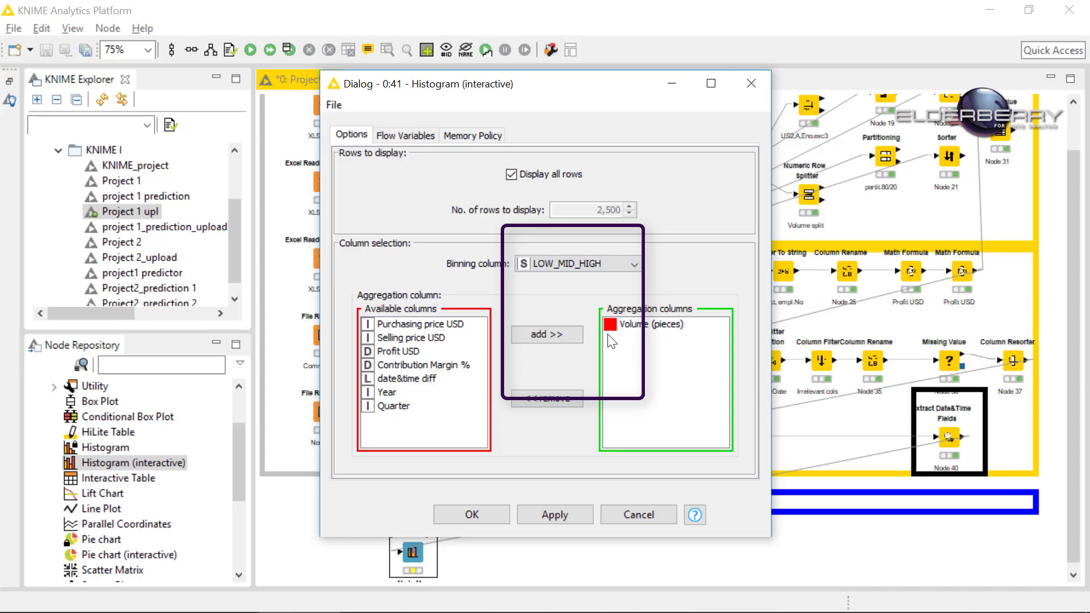
- Apply the settings, execute the histogram node and open its Interactive Histogram View
{"action": "left_click", "coordinate": [483, 509]}
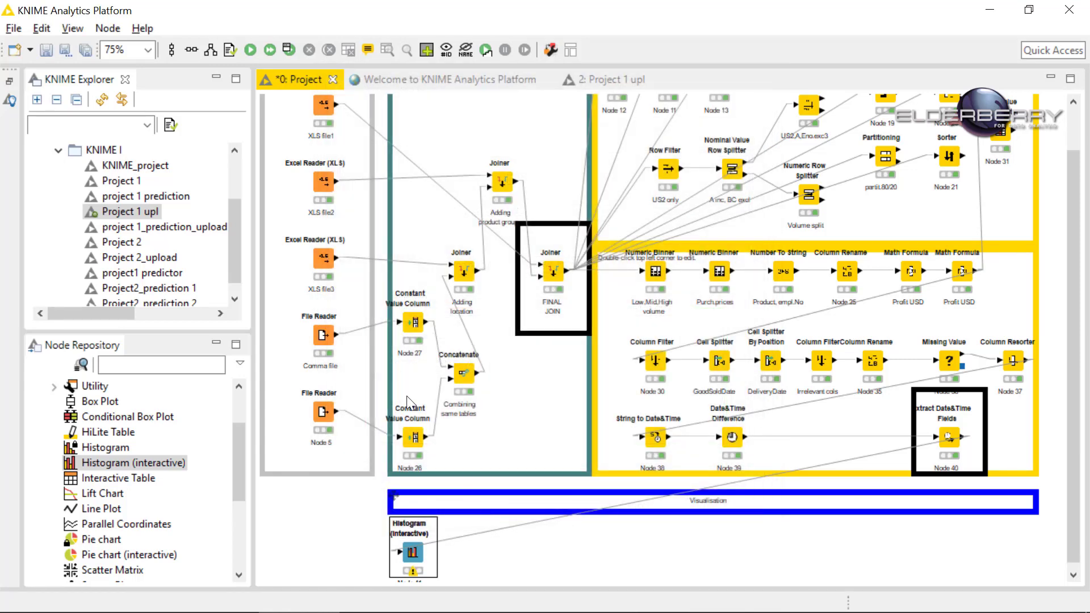
{"action": "left_click", "coordinate": [250, 50]}
{"action": "right_click", "coordinate": [411, 550]}
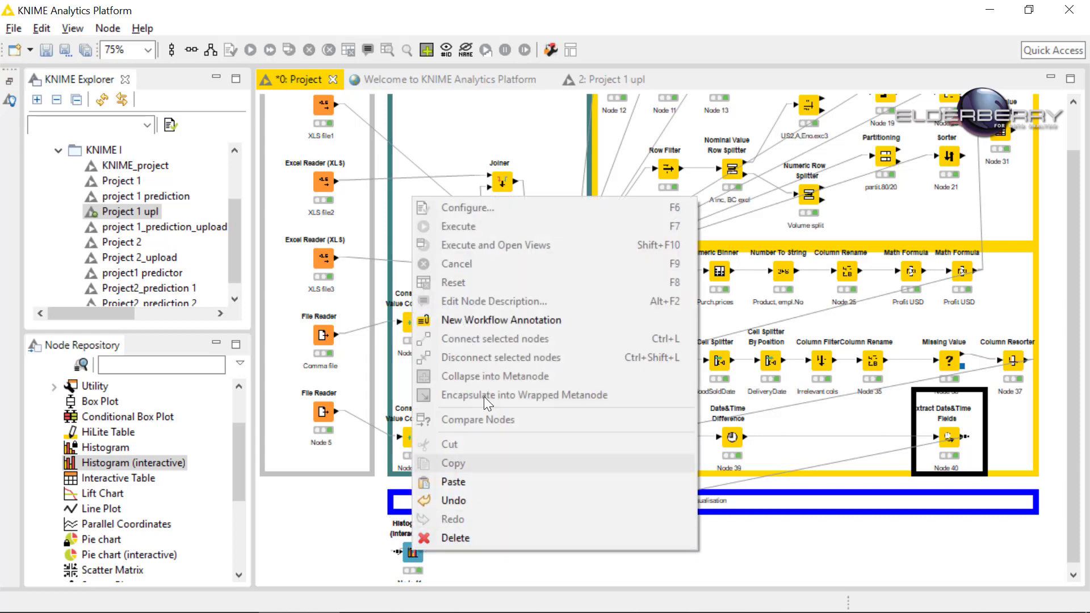
{"action": "left_click", "coordinate": [417, 567]}
{"action": "right_click", "coordinate": [416, 565]}
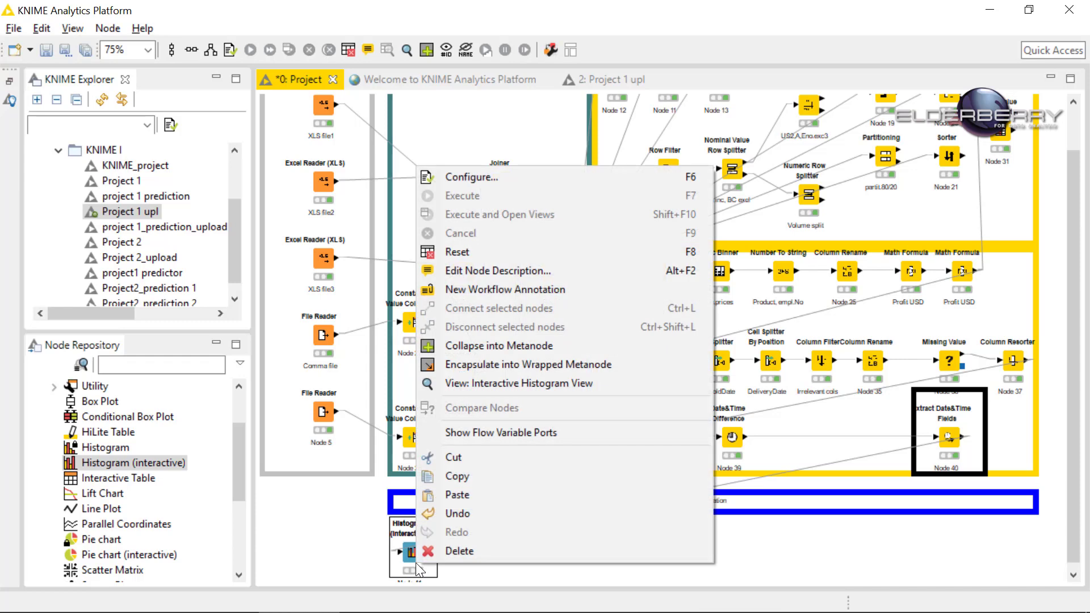
{"action": "left_click", "coordinate": [503, 383]}
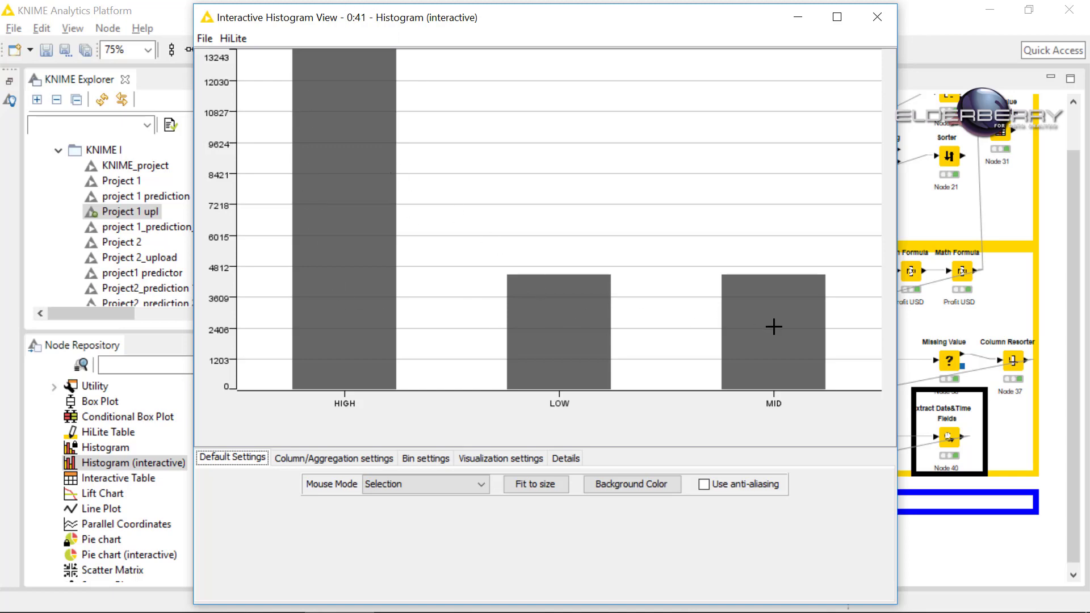
- In the view's Column/Aggregation settings, try binning by Costs, then switch back to LOW_MID_HIGH
{"action": "left_click", "coordinate": [354, 458]}
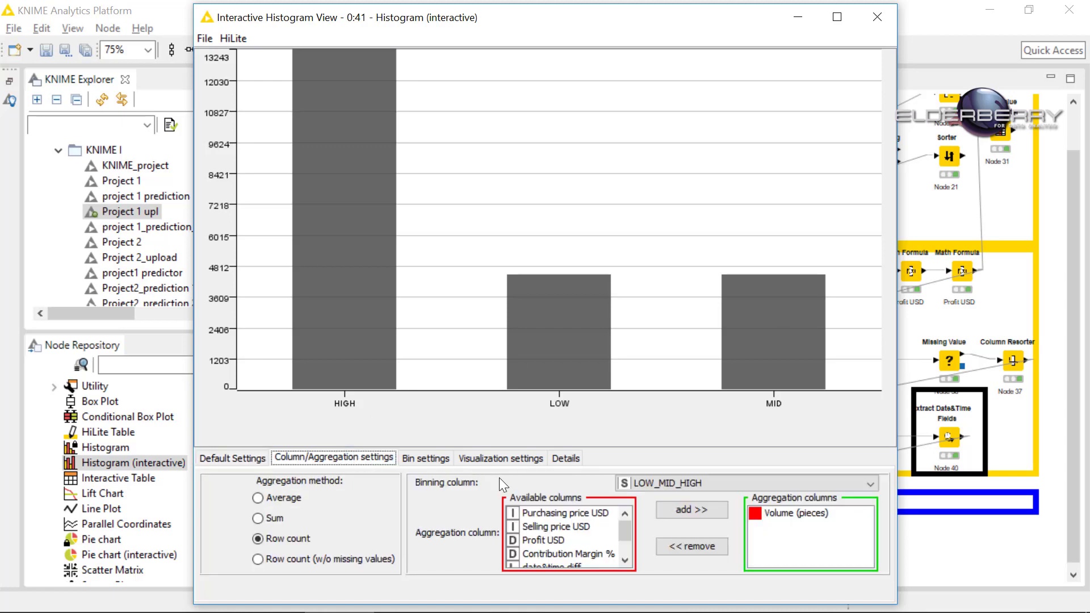
{"action": "left_click", "coordinate": [685, 483]}
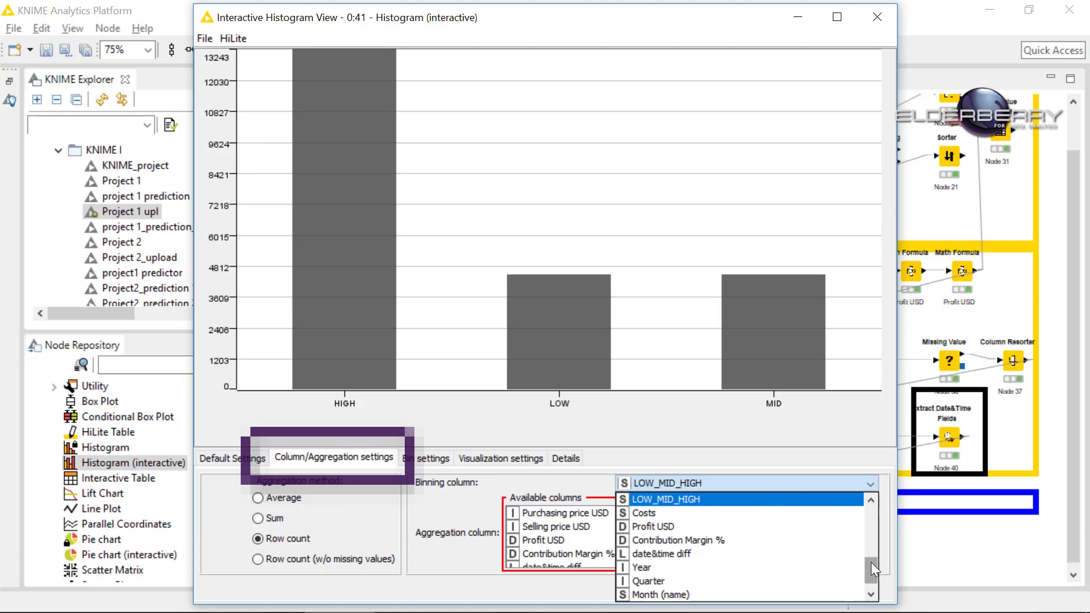
{"action": "left_click_drag", "start_coordinate": [871, 562], "coordinate": [871, 553]}
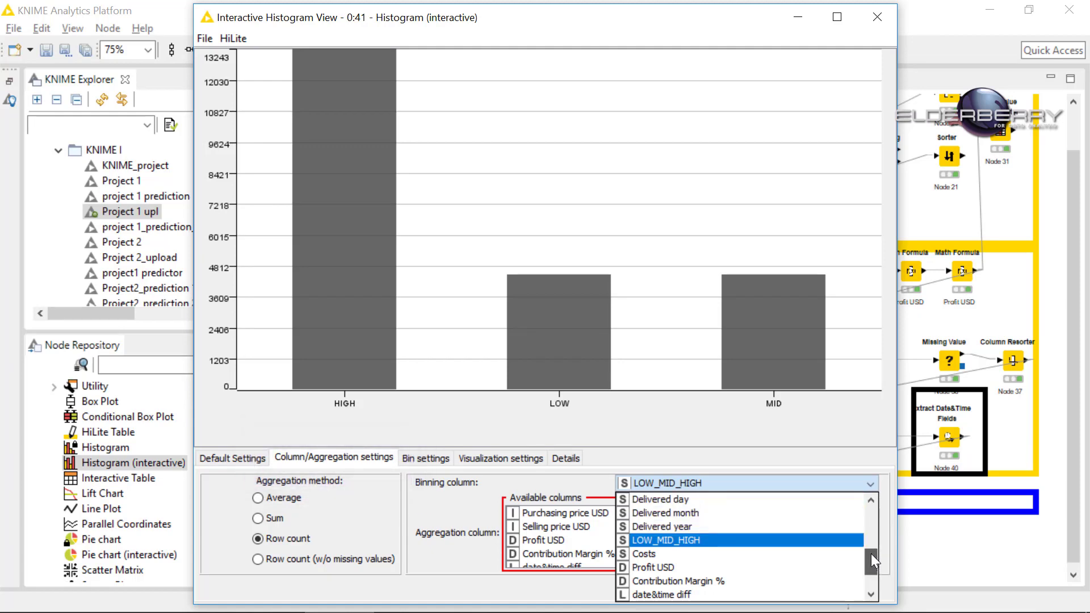
{"action": "left_click", "coordinate": [797, 552]}
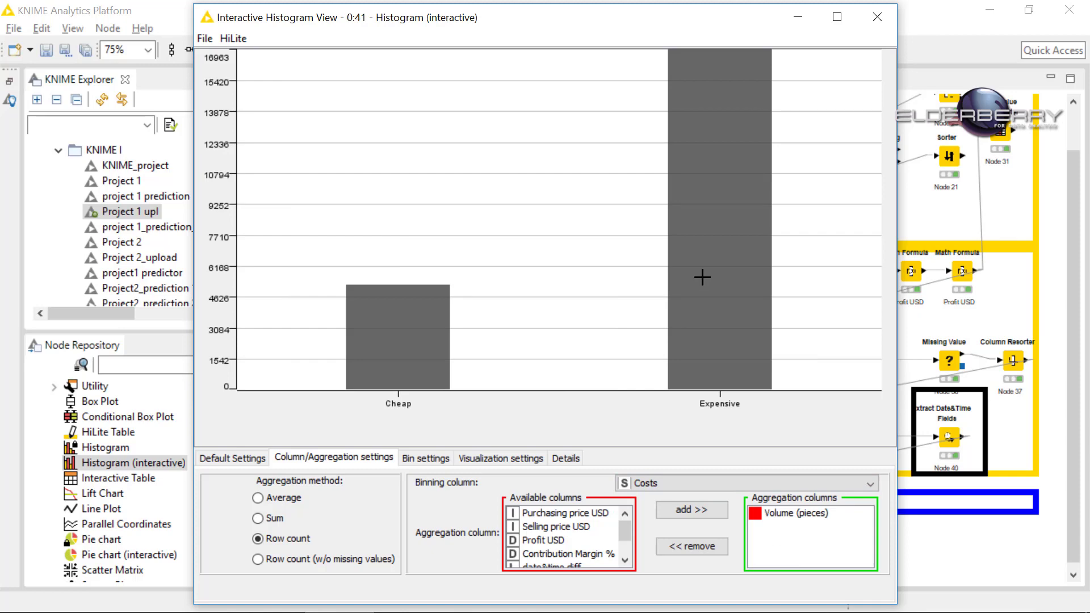
{"action": "left_click", "coordinate": [766, 482]}
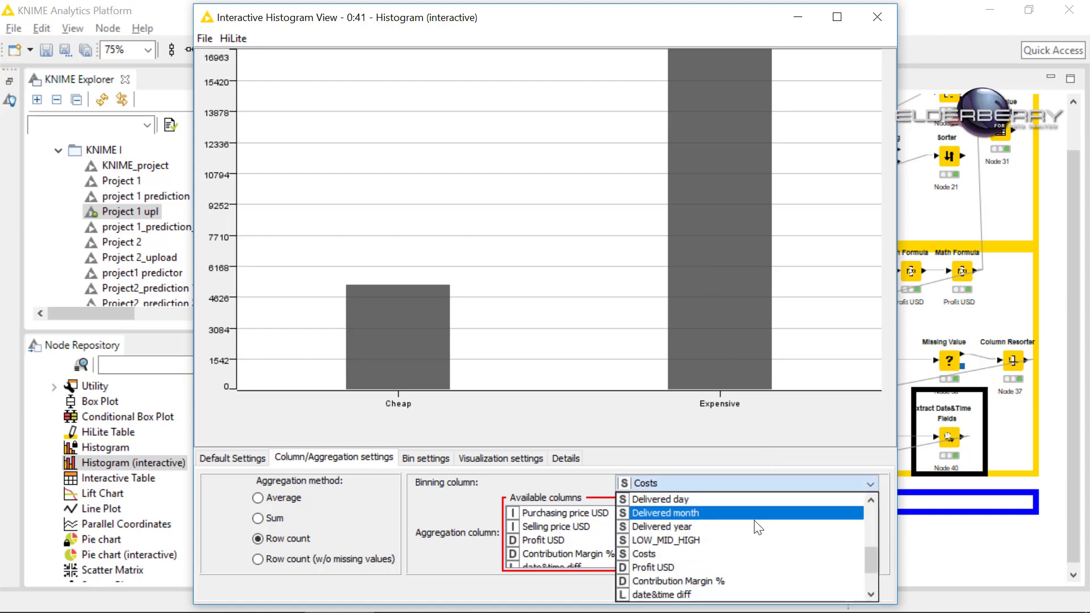
{"action": "left_click", "coordinate": [744, 537]}
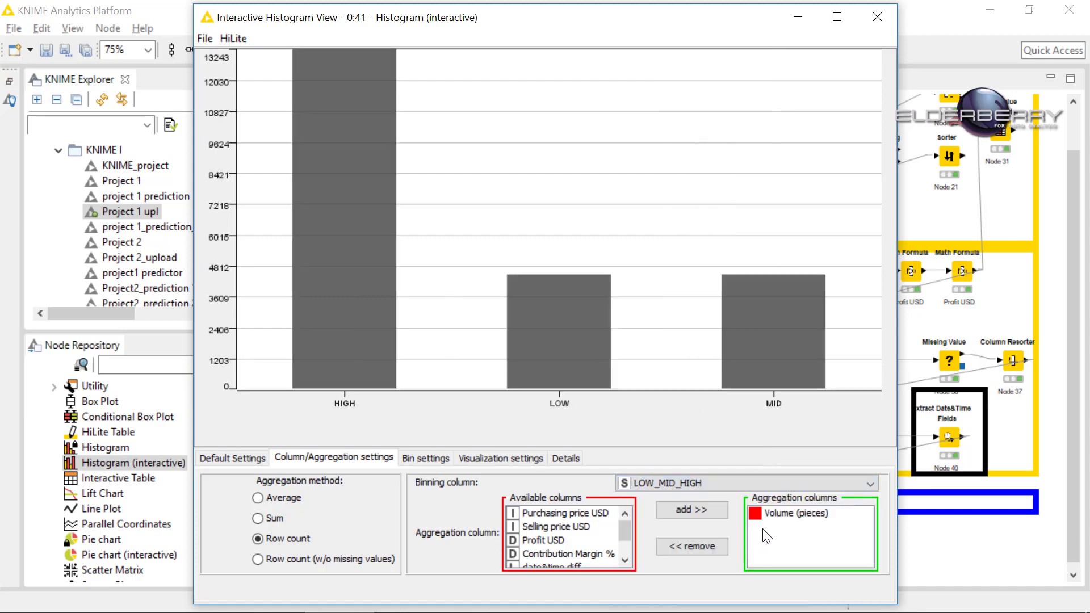
- Turn on count labels for all bars, then reopen Node 41's Interactive Histogram View
{"action": "left_click", "coordinate": [416, 456]}
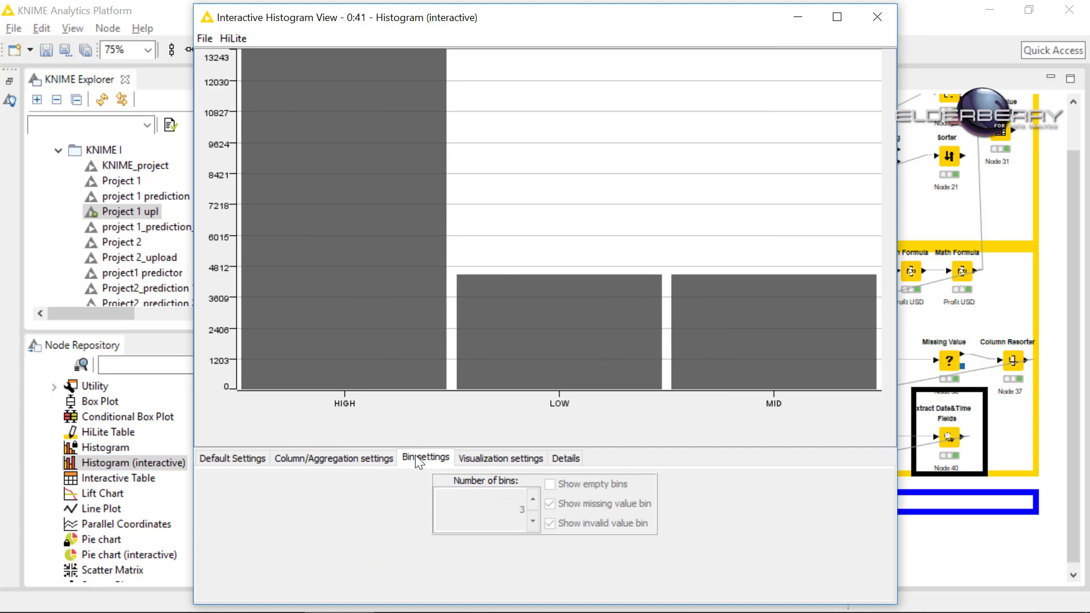
{"action": "left_click", "coordinate": [475, 460]}
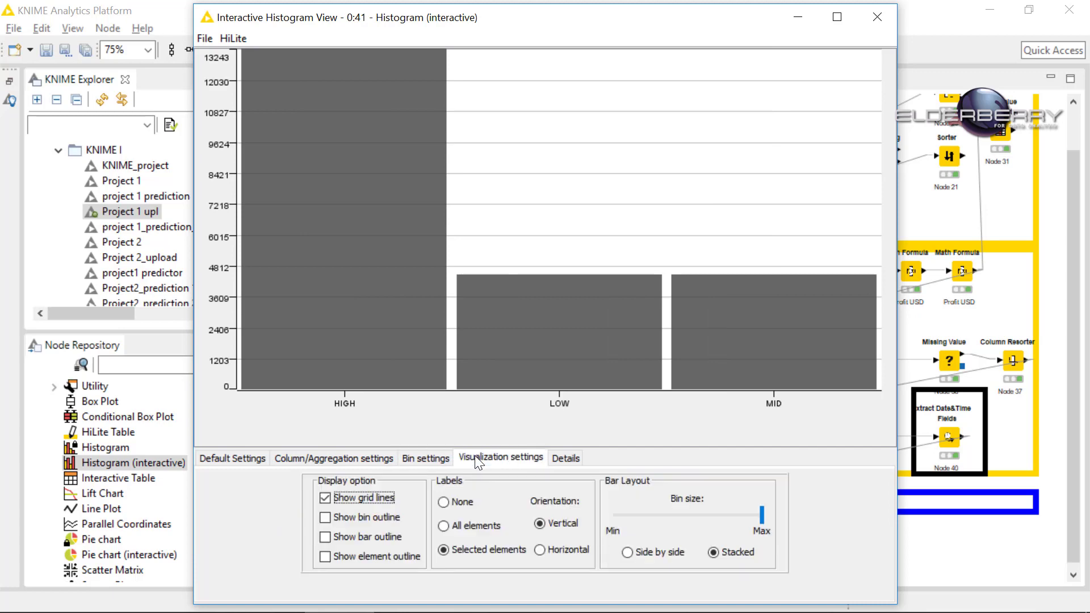
{"action": "left_click", "coordinate": [454, 522]}
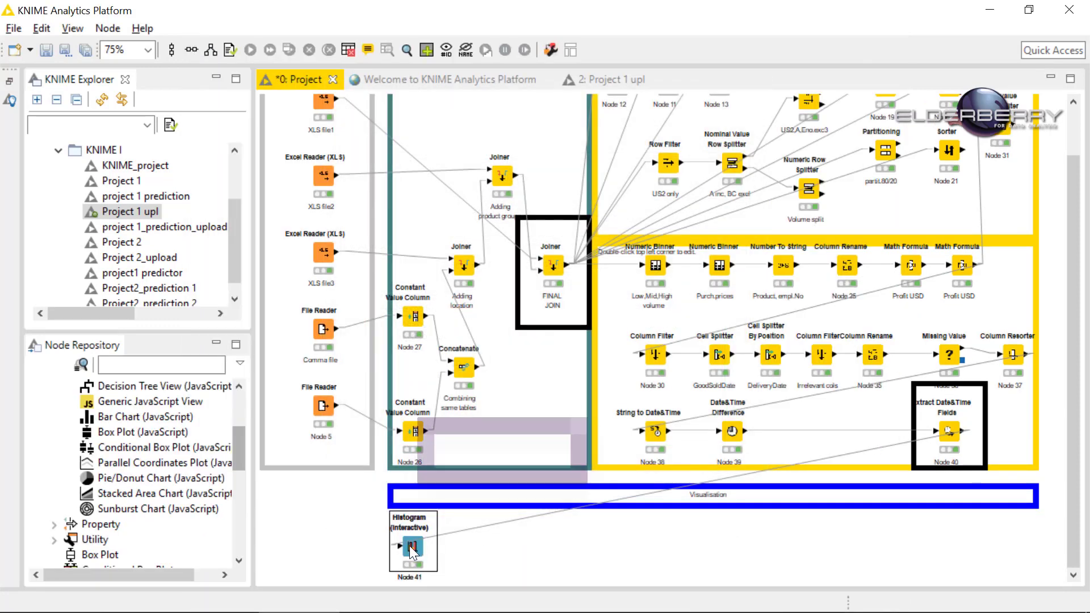
{"action": "right_click", "coordinate": [413, 551]}
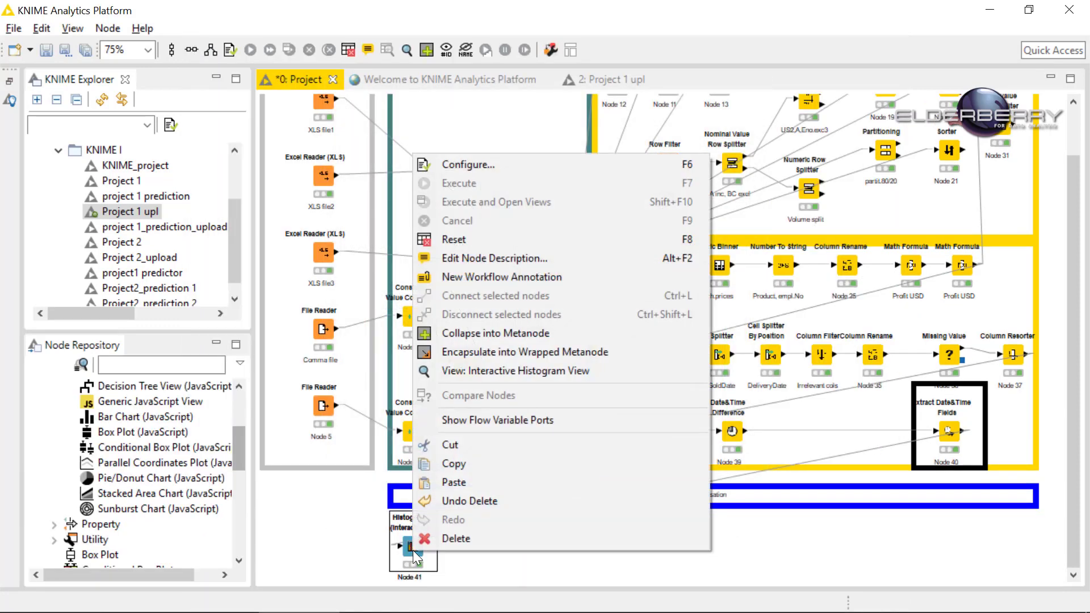
{"action": "left_click", "coordinate": [493, 374]}
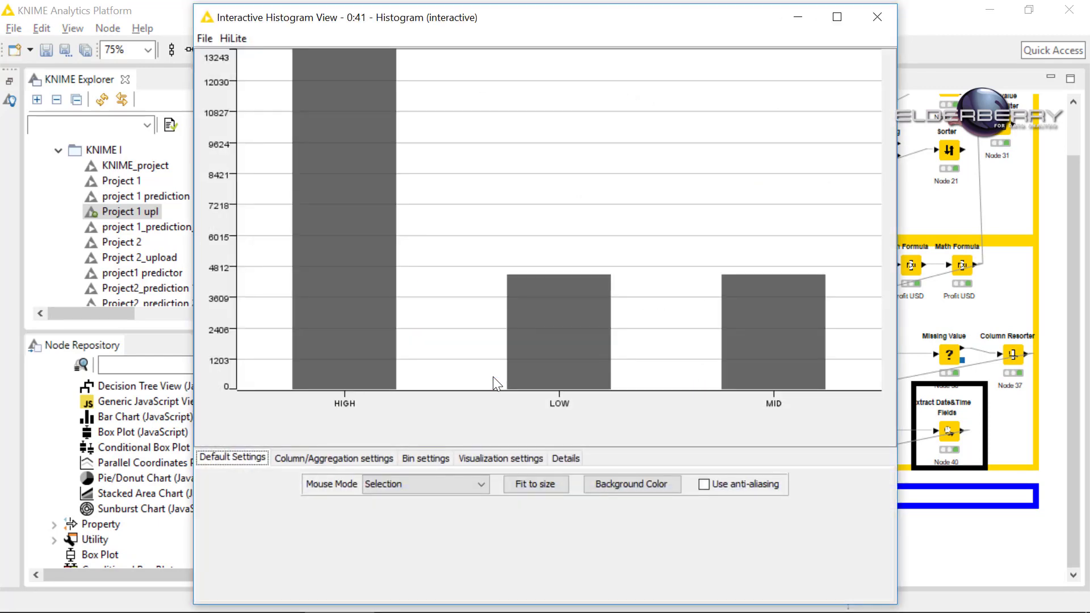
- Compare Sum and Average of Volume (pieces), keep Sum, and select Volume (pieces) in the aggregated list
{"action": "left_click", "coordinate": [421, 459]}
{"action": "left_click", "coordinate": [375, 458]}
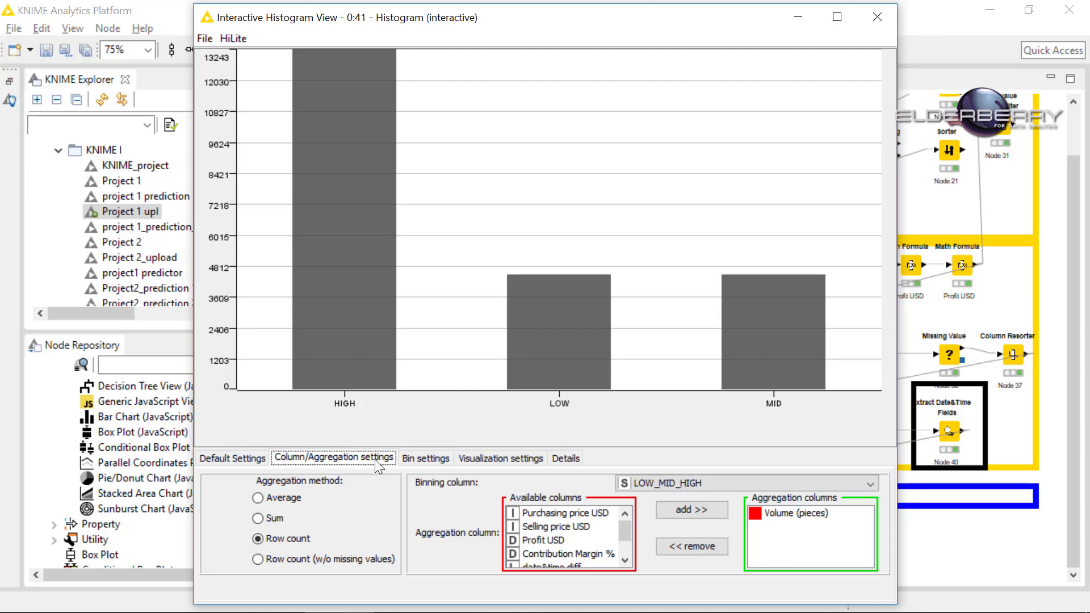
{"action": "left_click", "coordinate": [258, 519]}
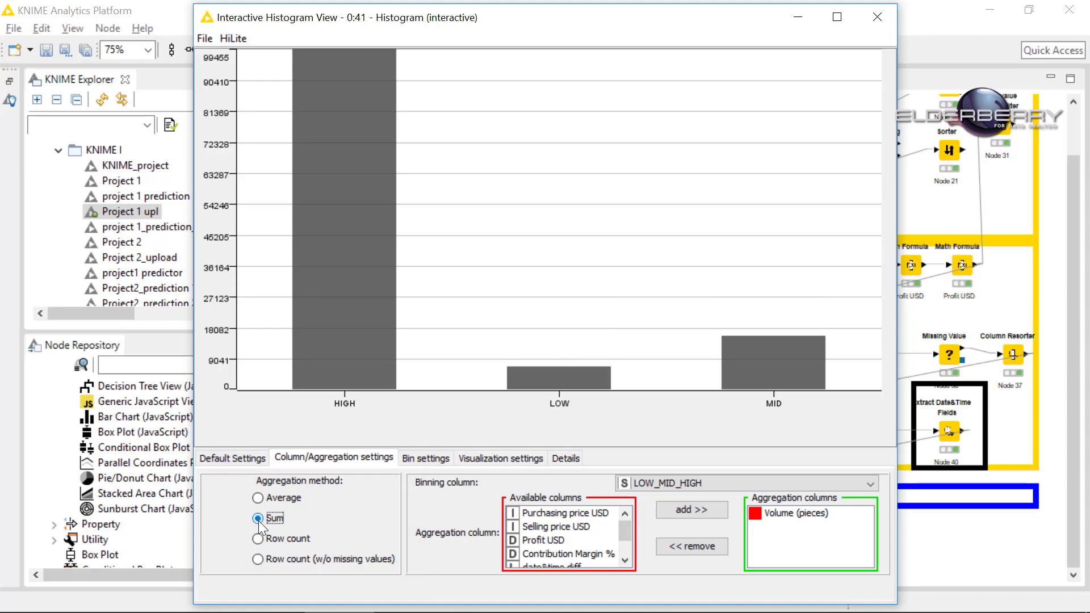
{"action": "left_click", "coordinate": [260, 497]}
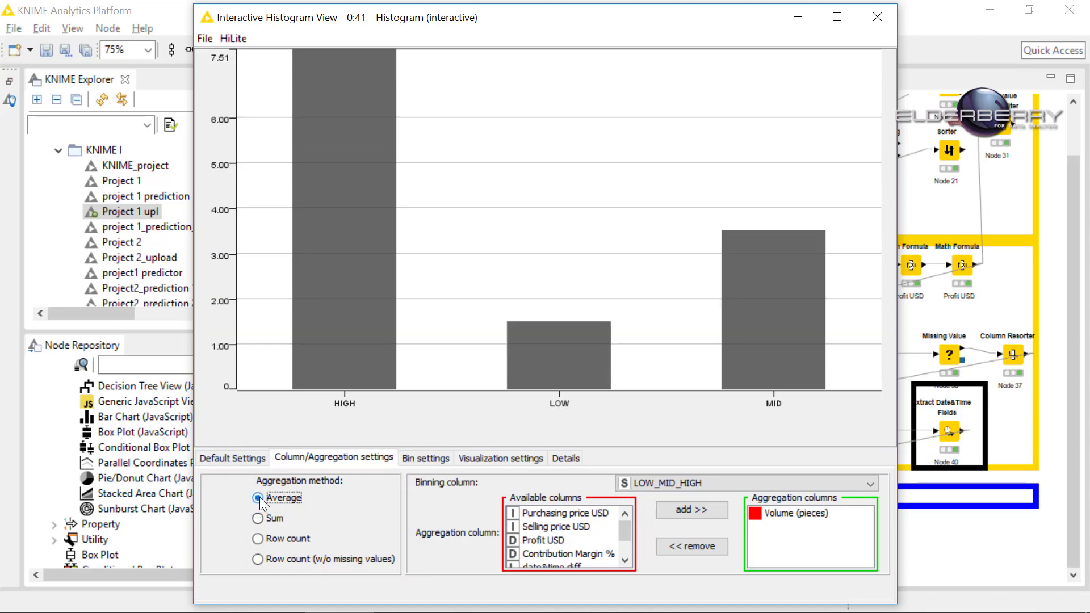
{"action": "left_click", "coordinate": [259, 518]}
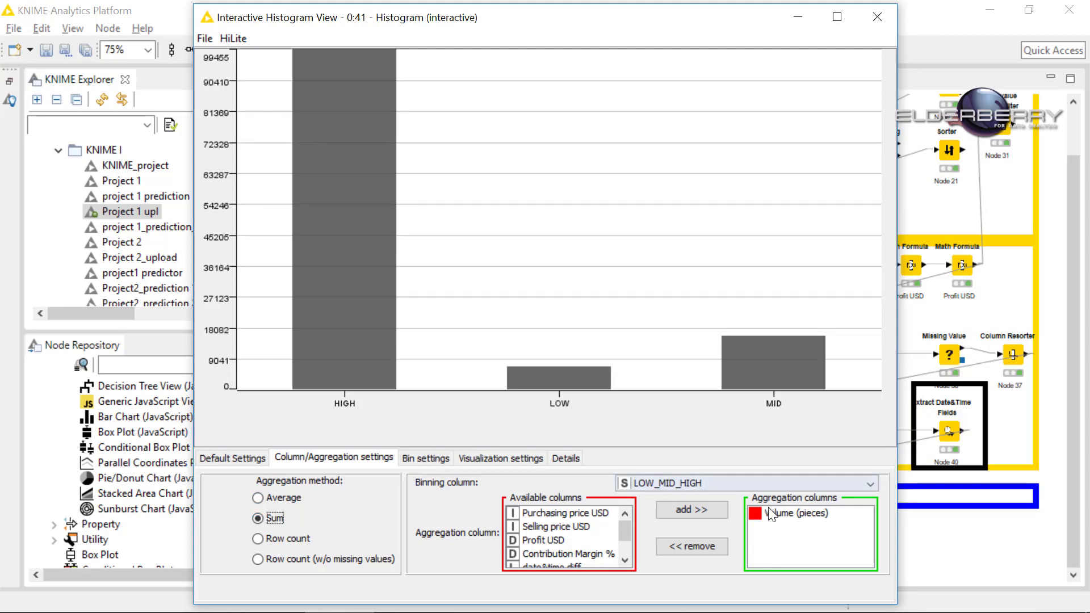
{"action": "left_click", "coordinate": [780, 515]}
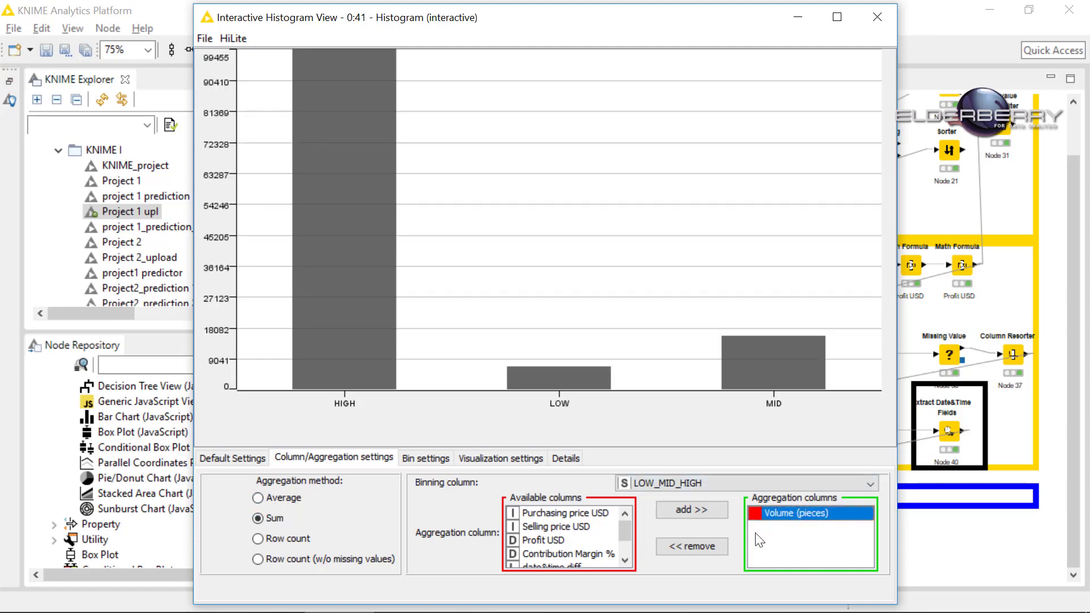
- Swap Volume (pieces) for Profit USD as the aggregated column
{"action": "left_click", "coordinate": [700, 546]}
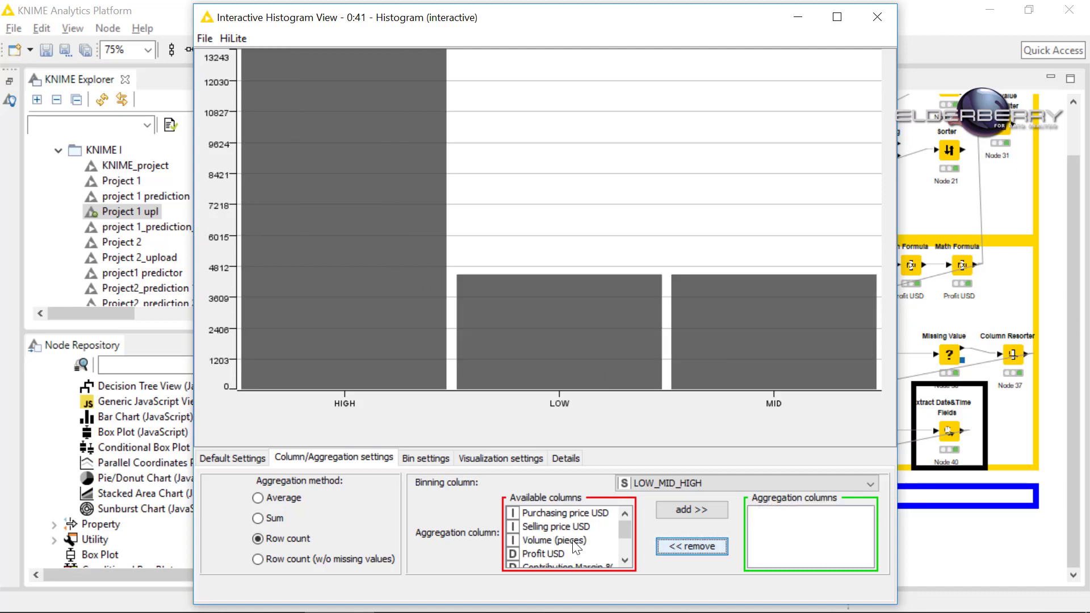
{"action": "left_click", "coordinate": [549, 553]}
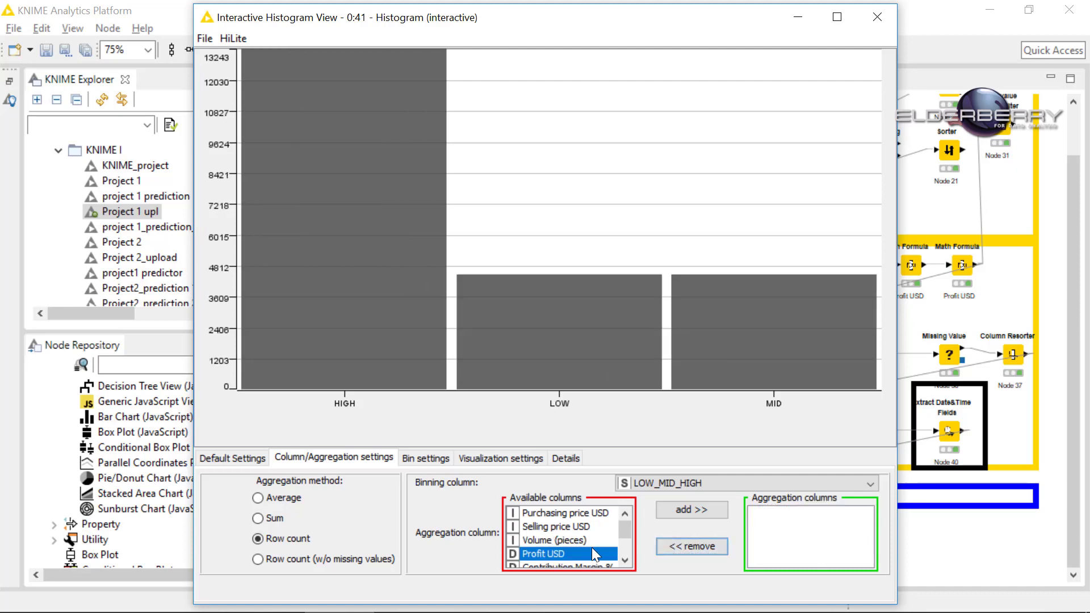
{"action": "left_click", "coordinate": [684, 510]}
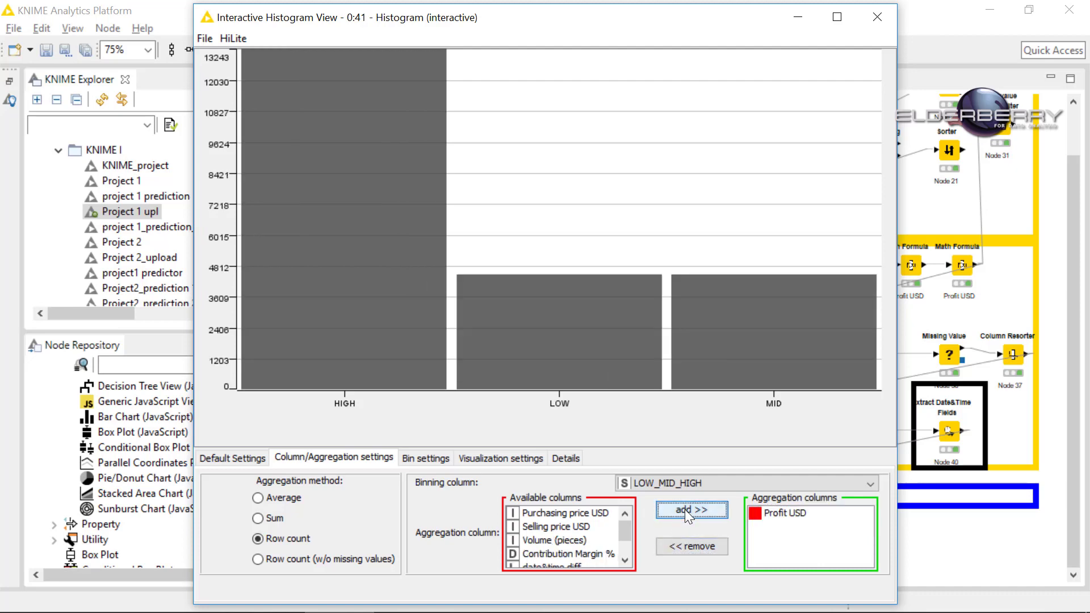
- Compare Sum and Average of Profit USD, keep Sum, and bin by Costs
{"action": "left_click", "coordinate": [260, 517]}
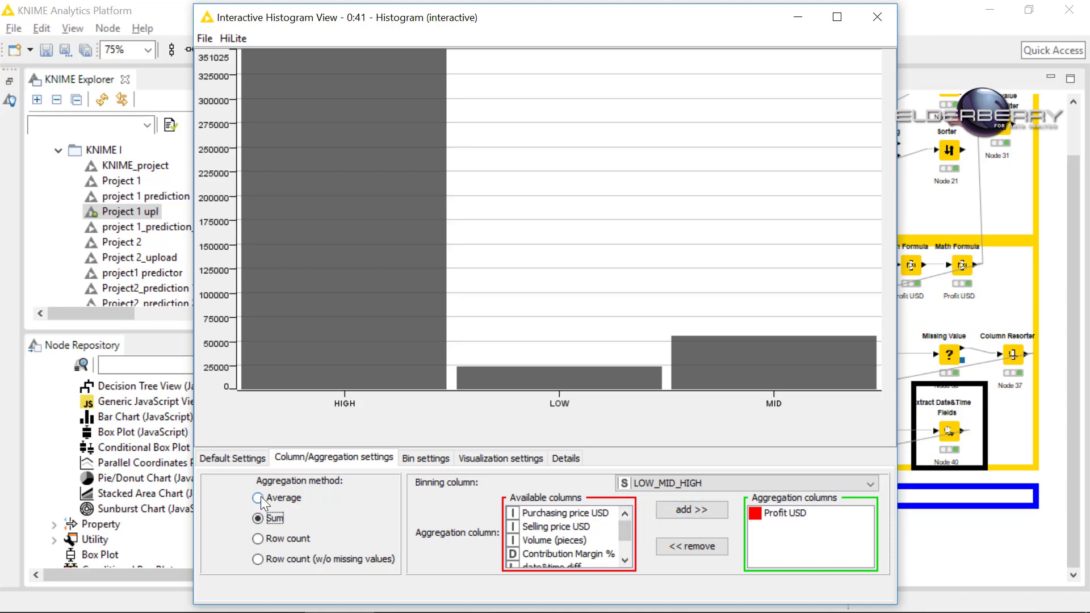
{"action": "left_click", "coordinate": [258, 497]}
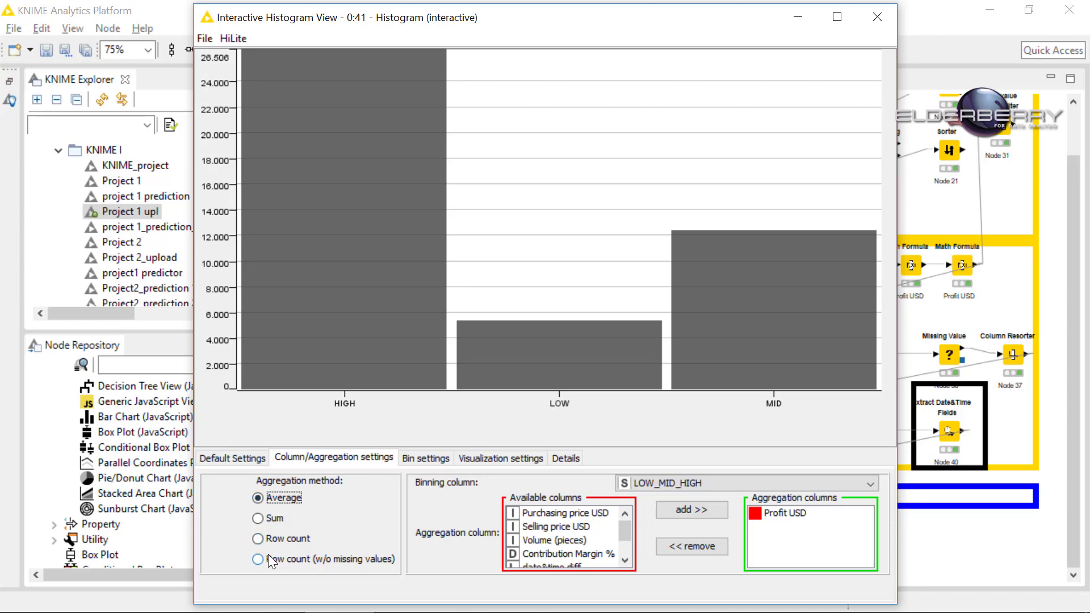
{"action": "left_click", "coordinate": [259, 518]}
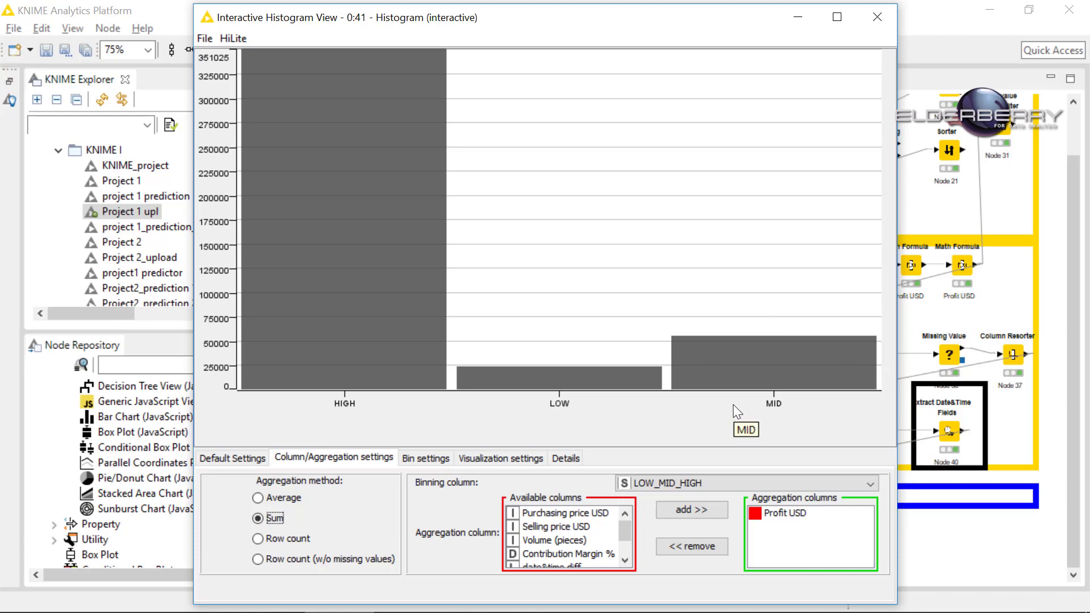
{"action": "left_click", "coordinate": [712, 482]}
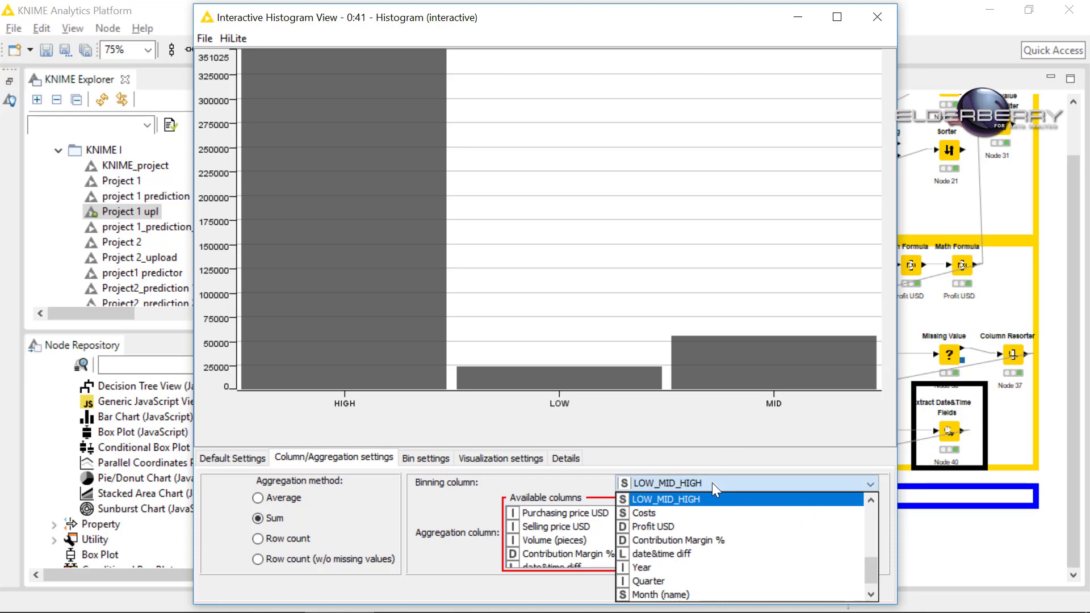
{"action": "left_click", "coordinate": [701, 509]}
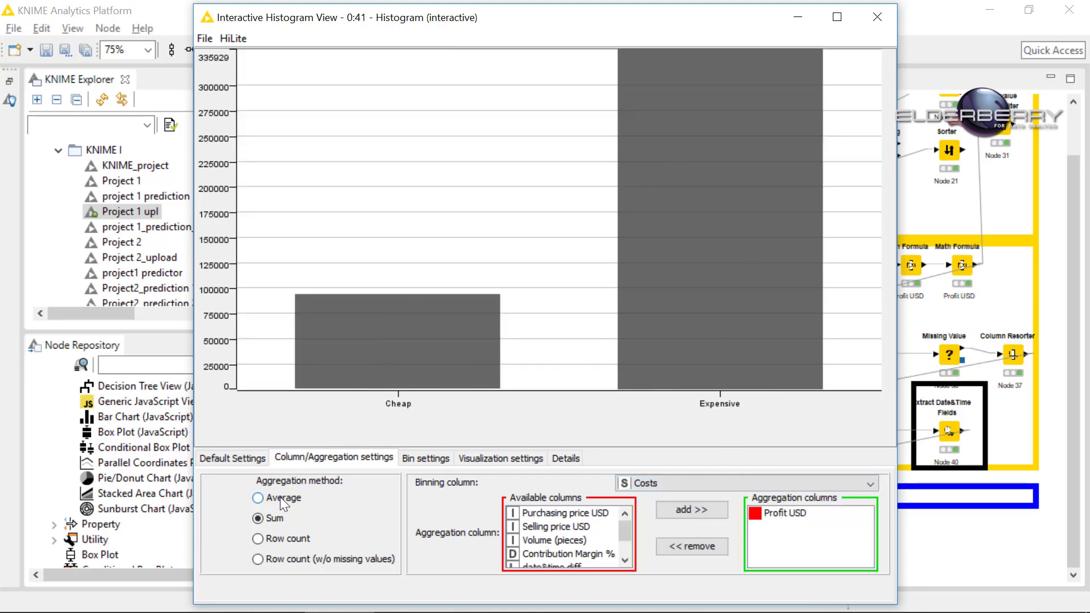
- Close the interactive histogram view and collapse the JavaScript views group
{"action": "left_click", "coordinate": [877, 18]}
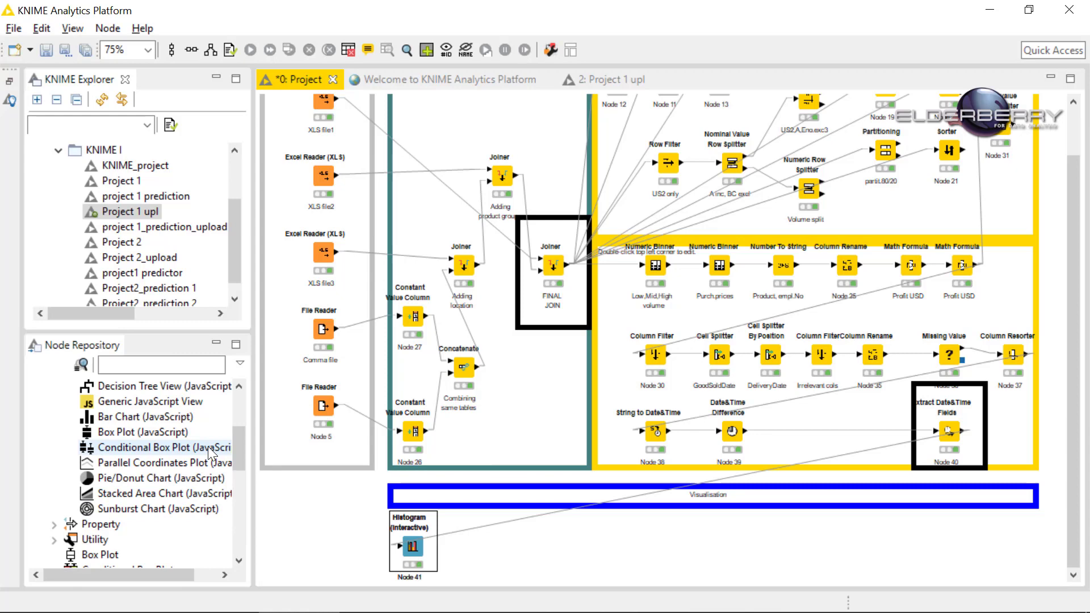
{"action": "left_click_drag", "start_coordinate": [235, 449], "coordinate": [241, 423]}
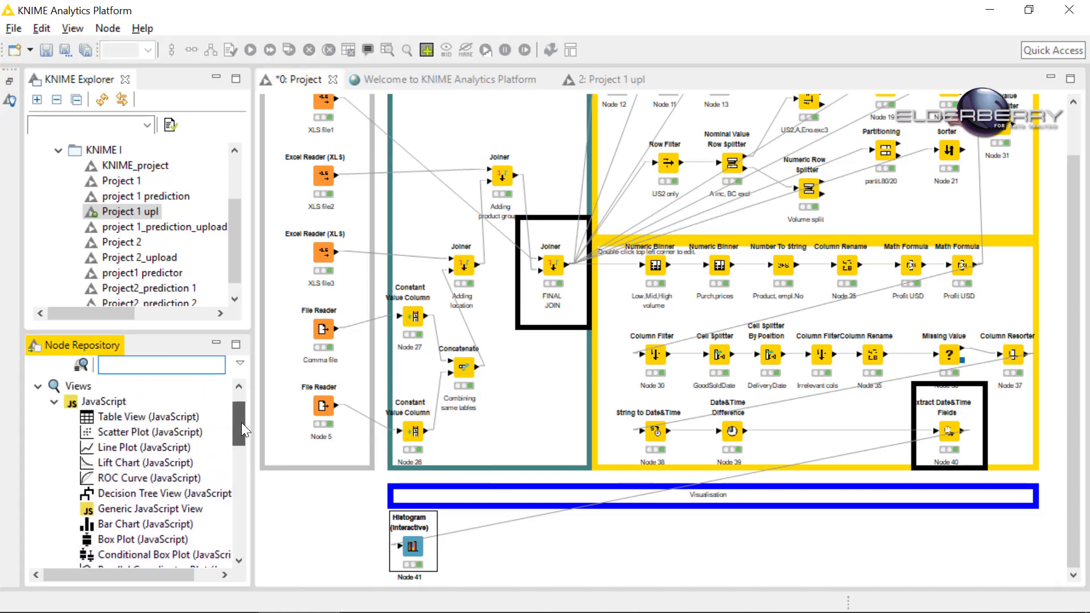
{"action": "left_click", "coordinate": [54, 401]}
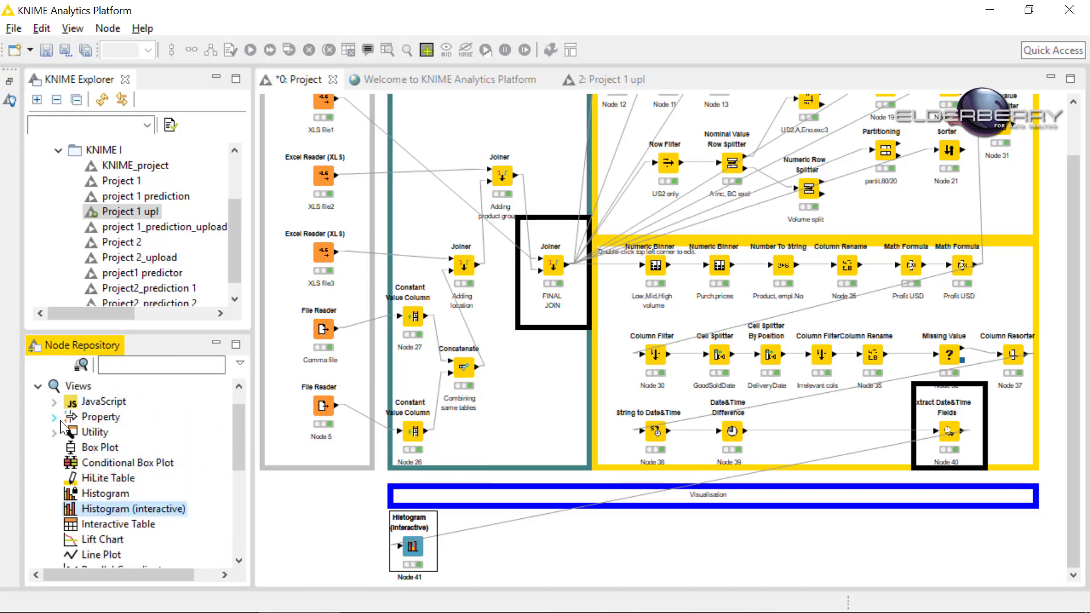
- Add a new Histogram (interactive) node, Node 42, linked from Node 40's output
{"action": "double_click", "coordinate": [100, 506]}
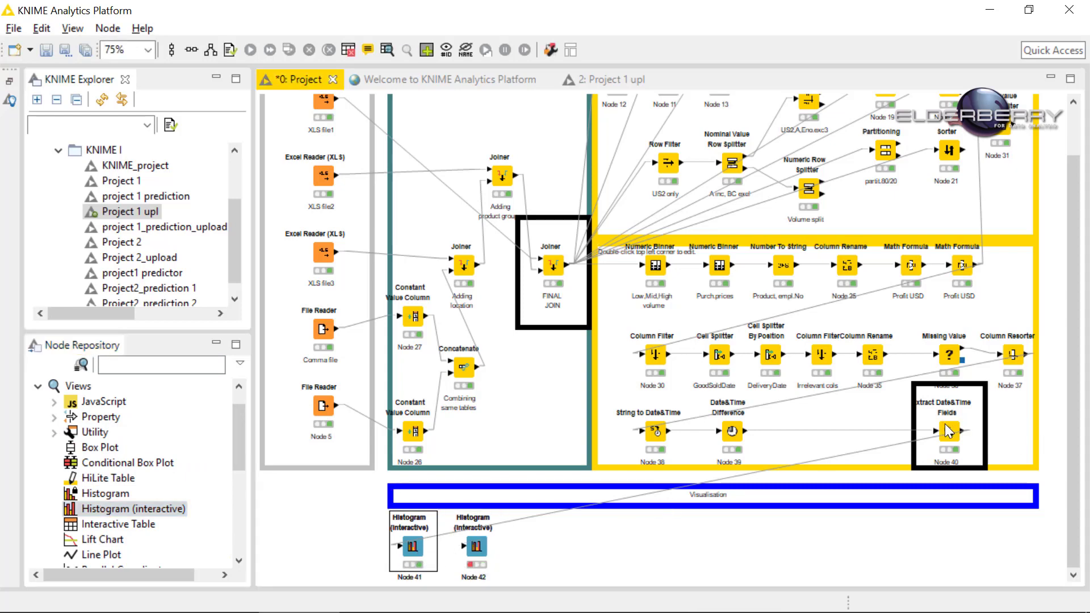
{"action": "left_click", "coordinate": [959, 433]}
{"action": "left_click_drag", "start_coordinate": [965, 432], "coordinate": [476, 550]}
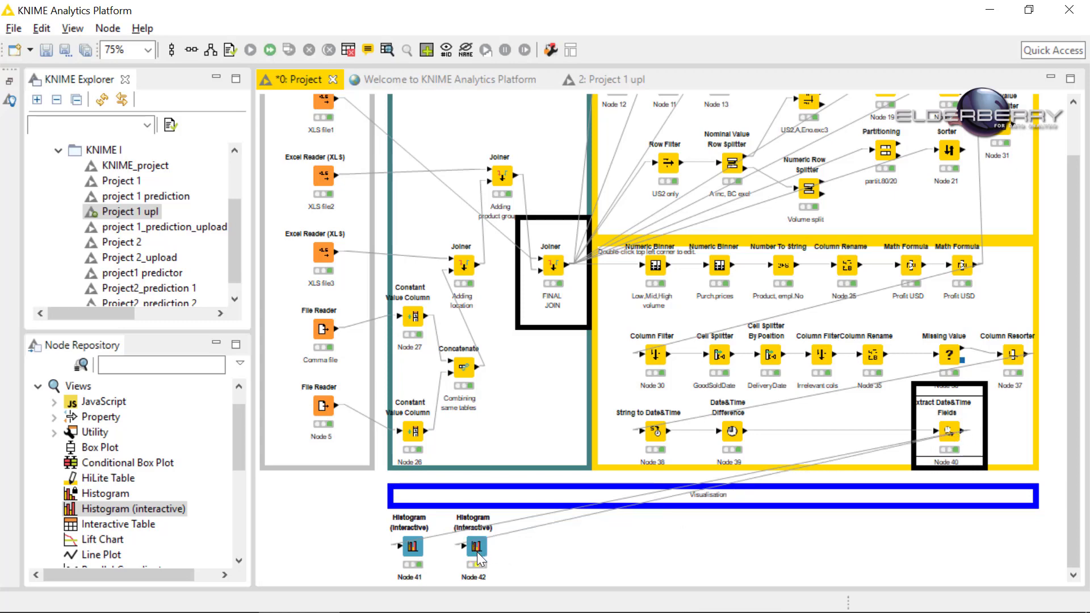
- Configure Node 42 to bin by Store code and aggregate Profit USD instead of Purchasing price USD, then execute it
{"action": "double_click", "coordinate": [477, 551]}
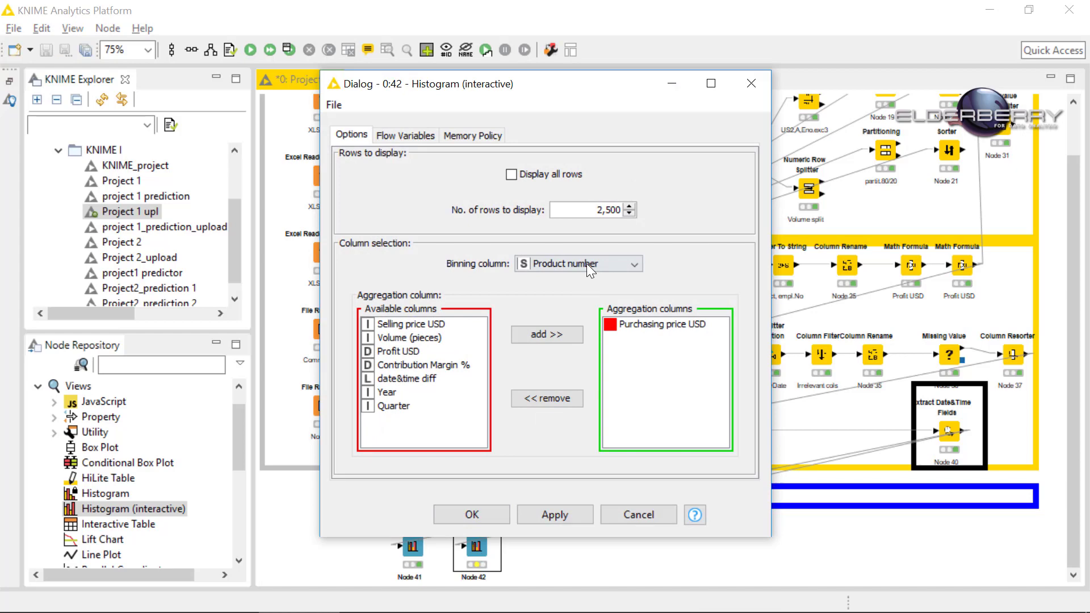
{"action": "left_click", "coordinate": [587, 263]}
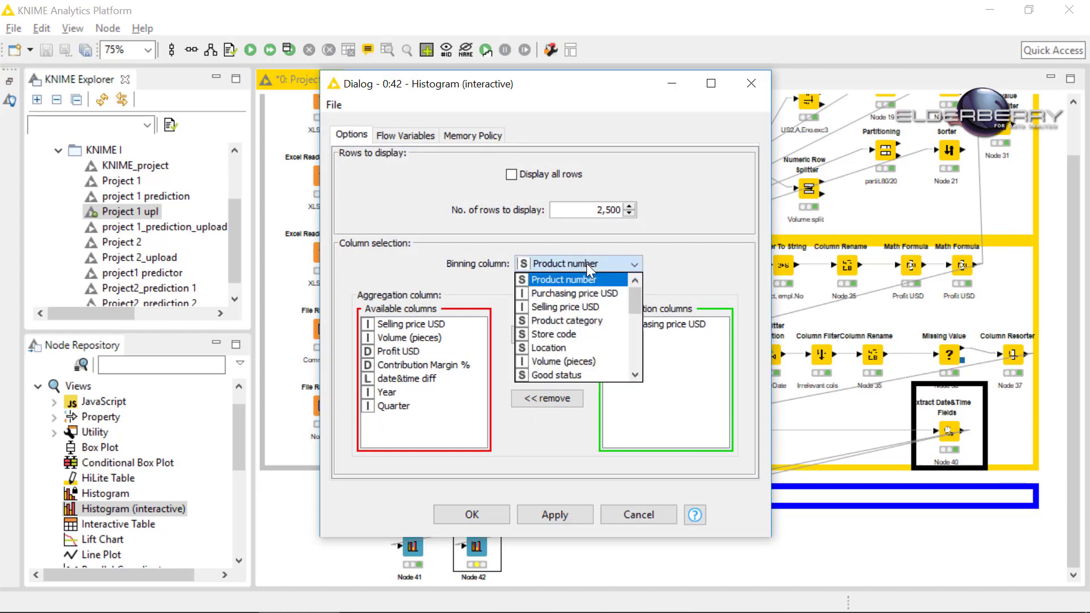
{"action": "left_click", "coordinate": [581, 336]}
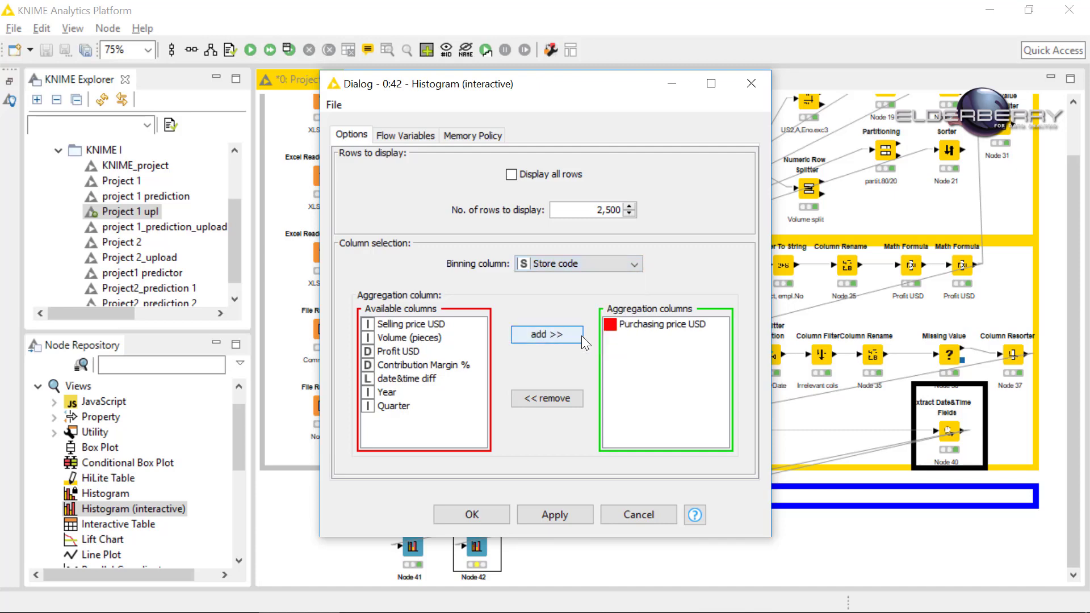
{"action": "left_click", "coordinate": [636, 326]}
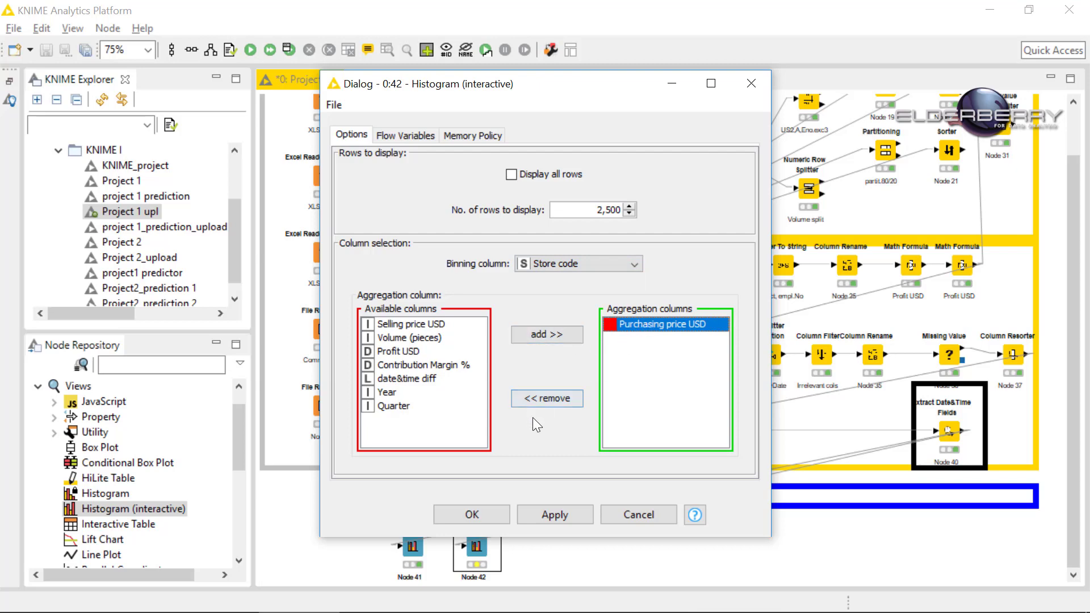
{"action": "left_click", "coordinate": [530, 403]}
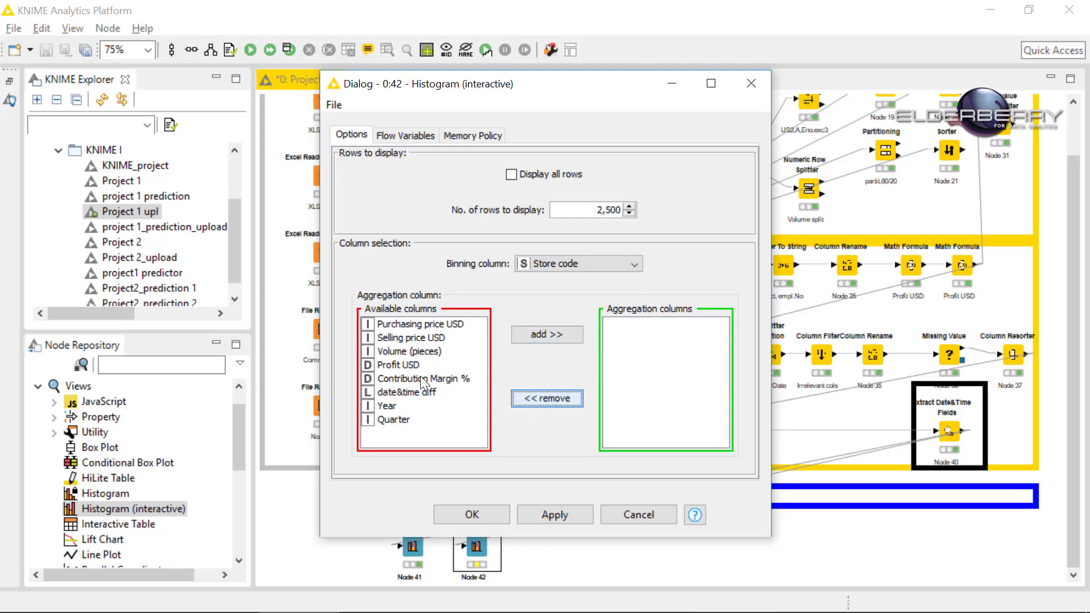
{"action": "left_click", "coordinate": [409, 365]}
{"action": "left_click", "coordinate": [565, 332]}
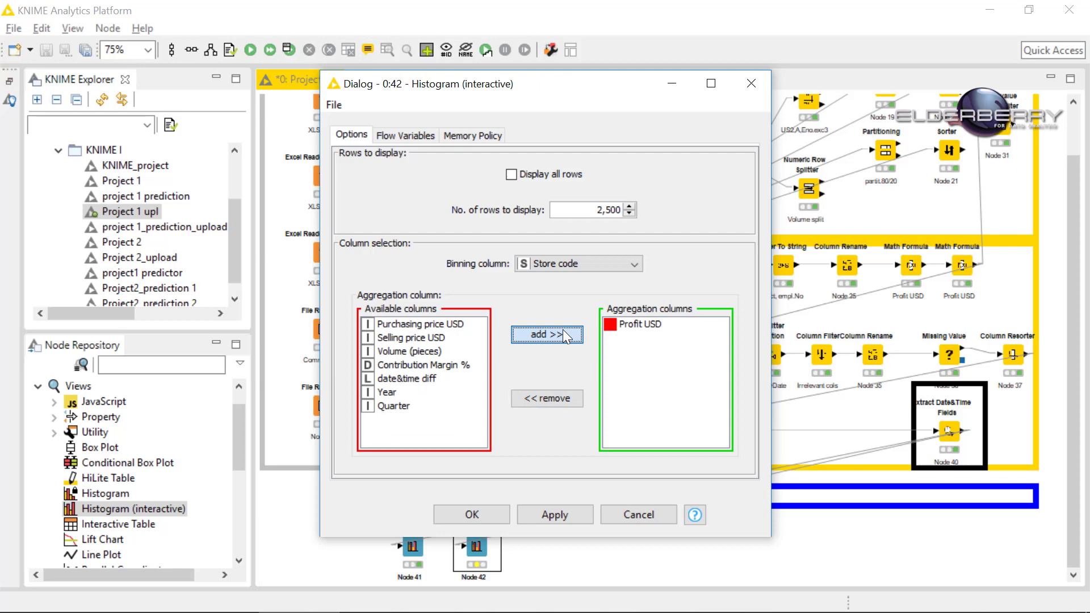
{"action": "left_click", "coordinate": [482, 514]}
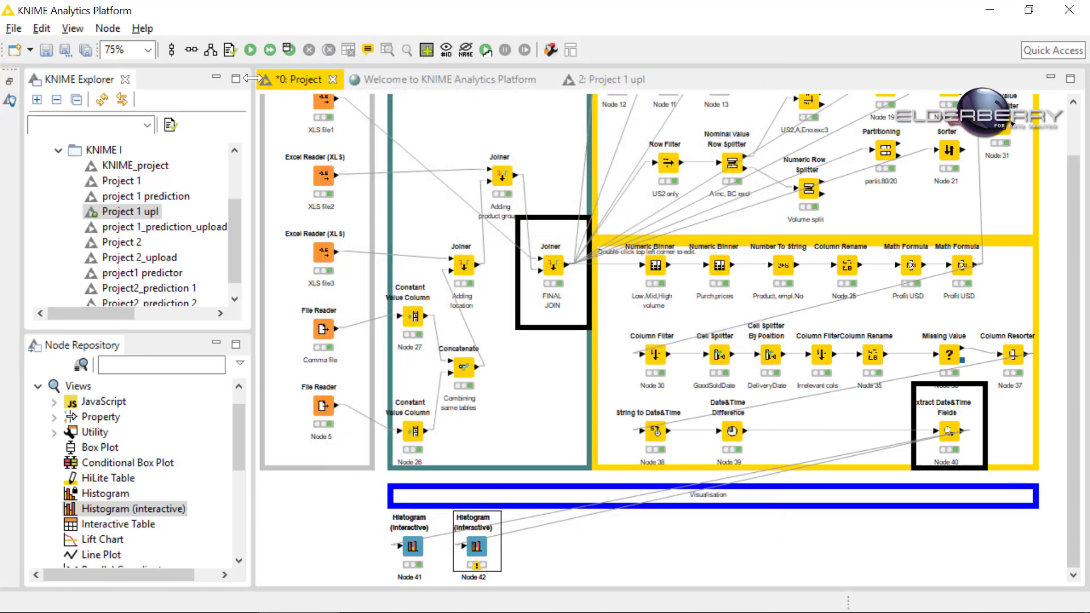
{"action": "left_click", "coordinate": [251, 51]}
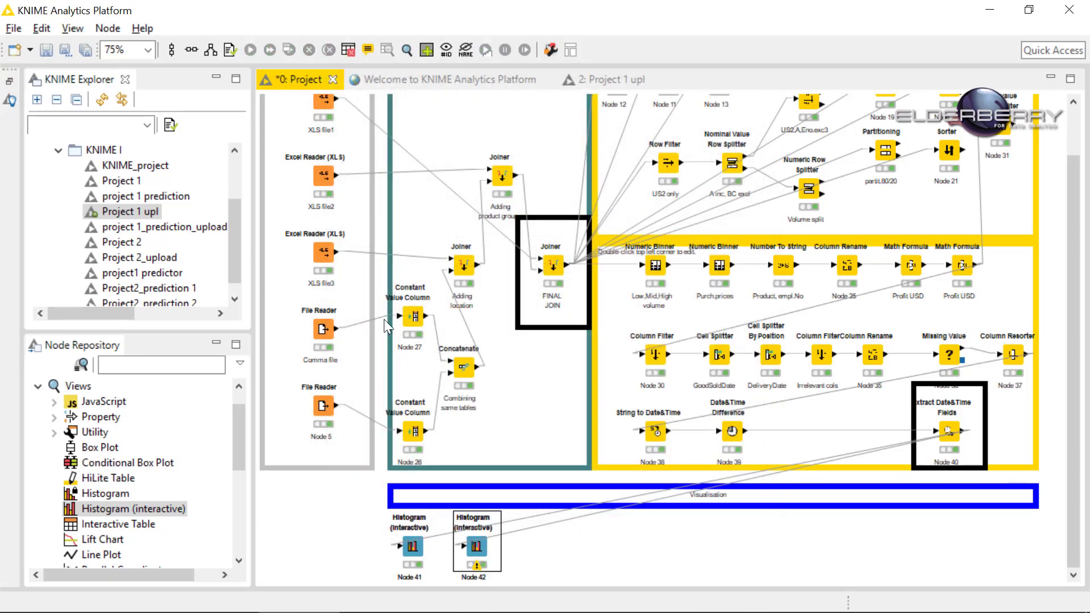
- Enable Display all rows on Node 42, confirm the node reset, and re-execute it
{"action": "double_click", "coordinate": [481, 559]}
{"action": "left_click", "coordinate": [512, 175]}
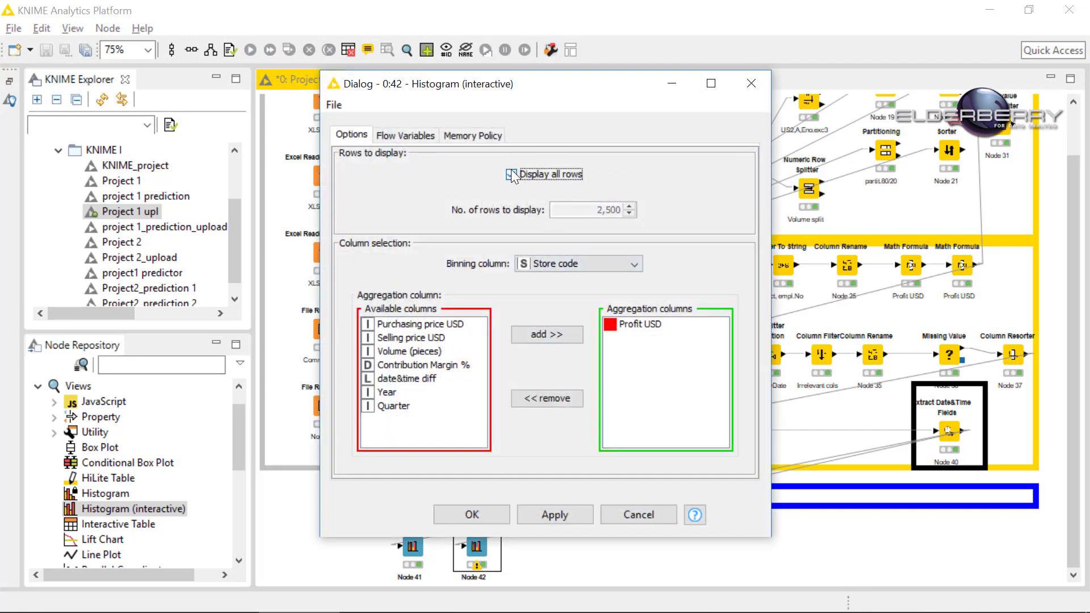
{"action": "left_click", "coordinate": [477, 506]}
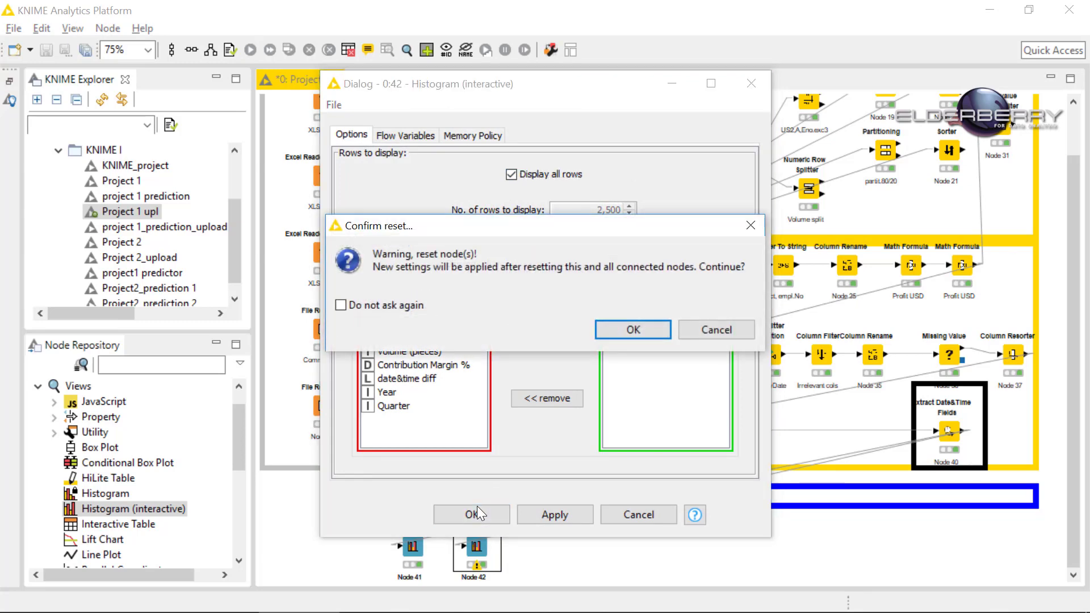
{"action": "left_click", "coordinate": [640, 329]}
{"action": "left_click", "coordinate": [251, 47]}
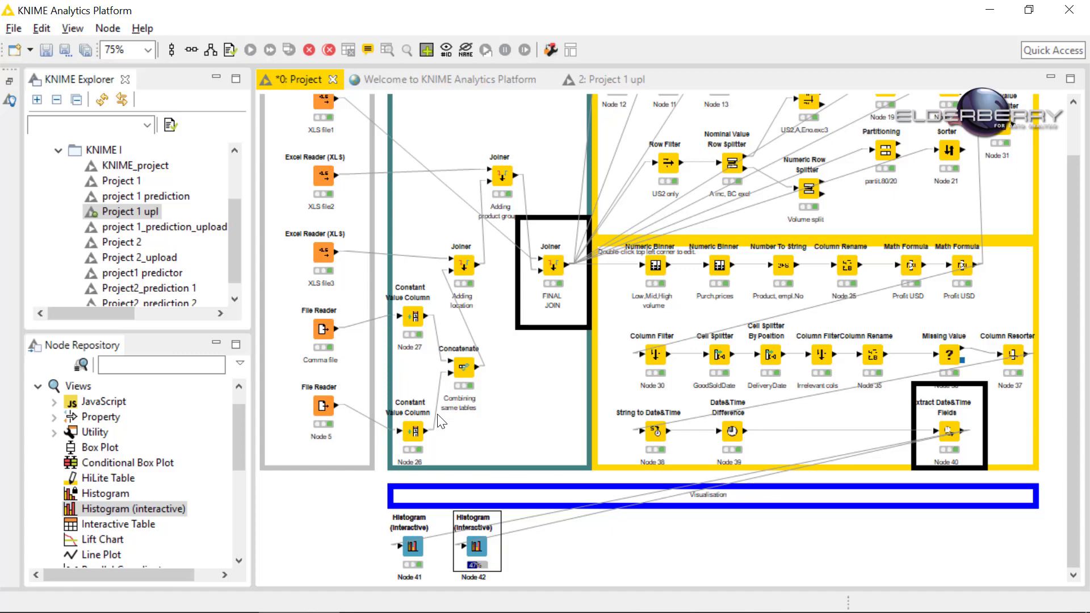
- Open Node 42's Interactive Histogram View and show summed Profit USD for stores H1–H5
{"action": "right_click", "coordinate": [479, 550]}
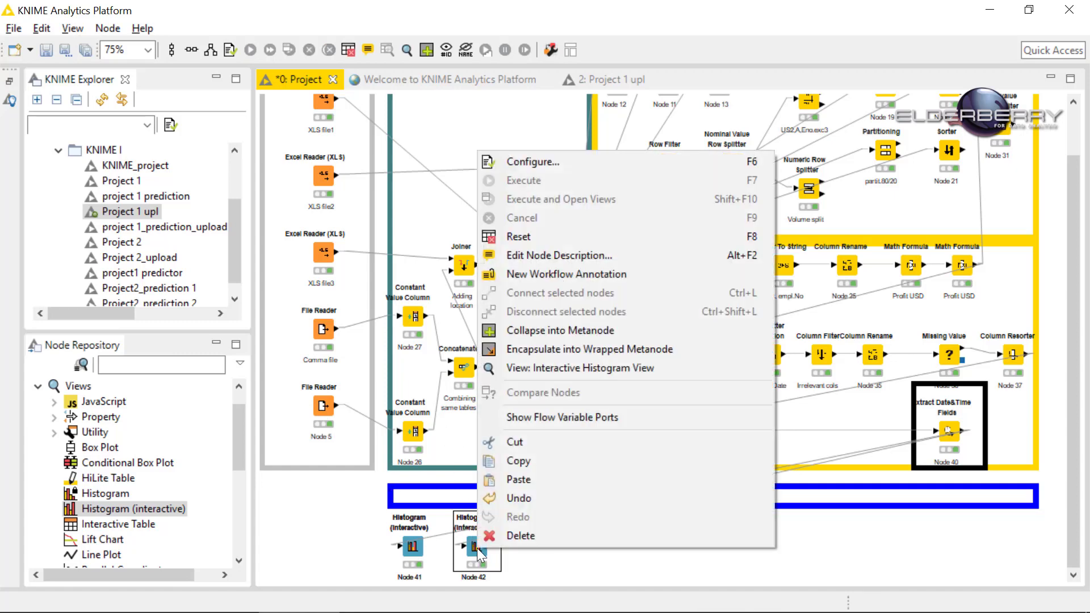
{"action": "left_click", "coordinate": [542, 369]}
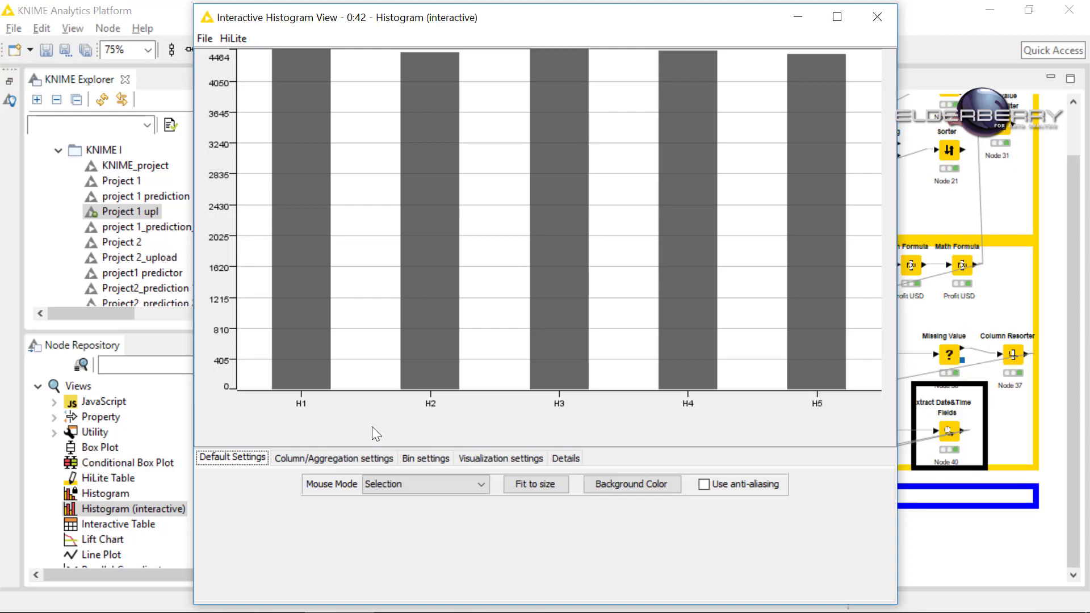
{"action": "left_click", "coordinate": [350, 455]}
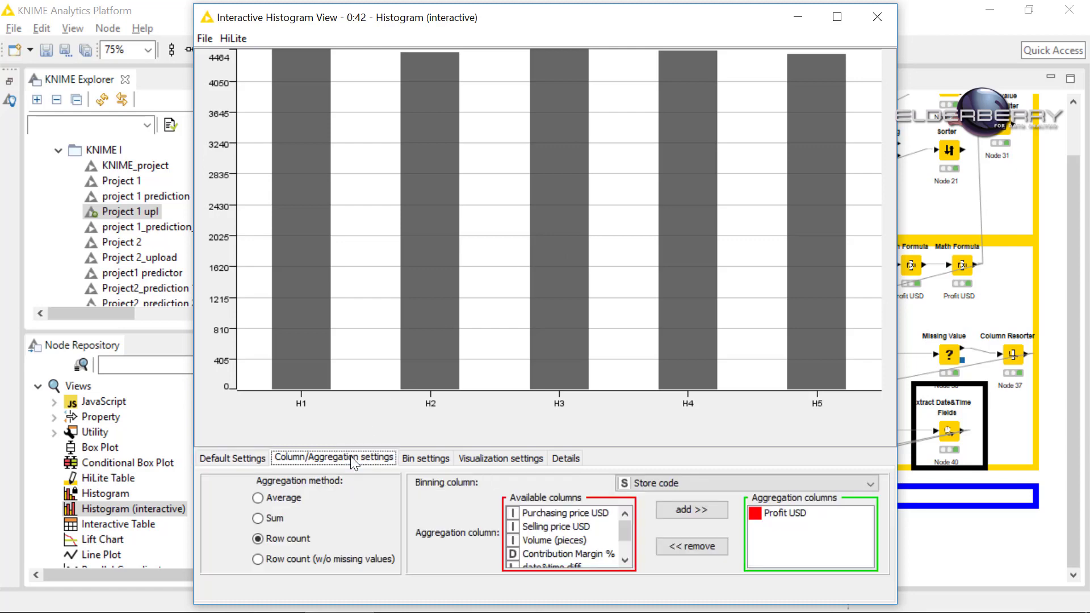
{"action": "left_click", "coordinate": [259, 518]}
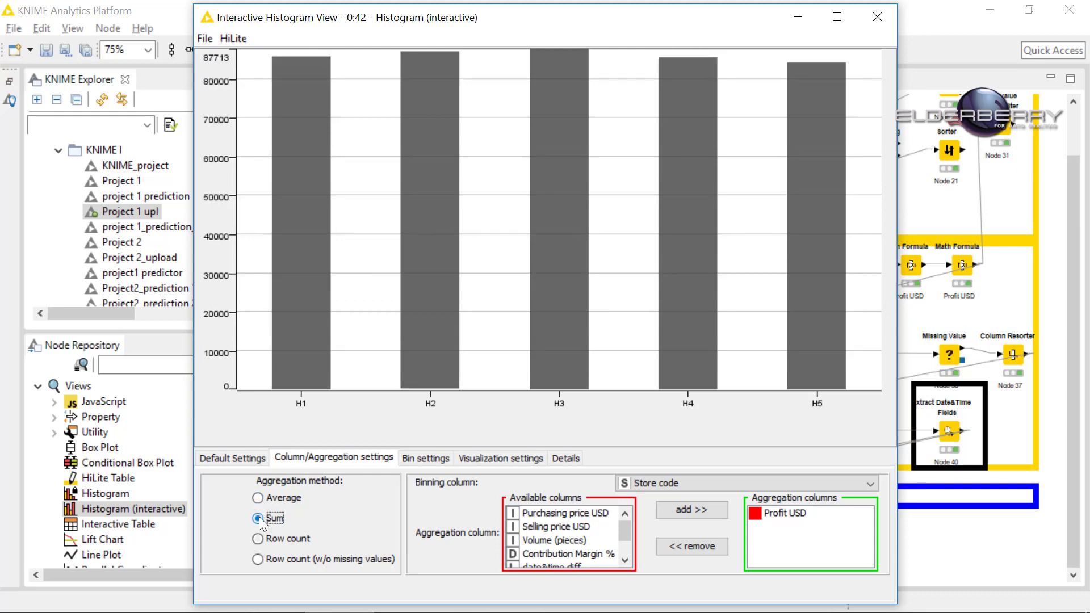
- Label all histogram elements with their values and widen the bins with the Bin size slider
{"action": "left_click", "coordinate": [428, 458]}
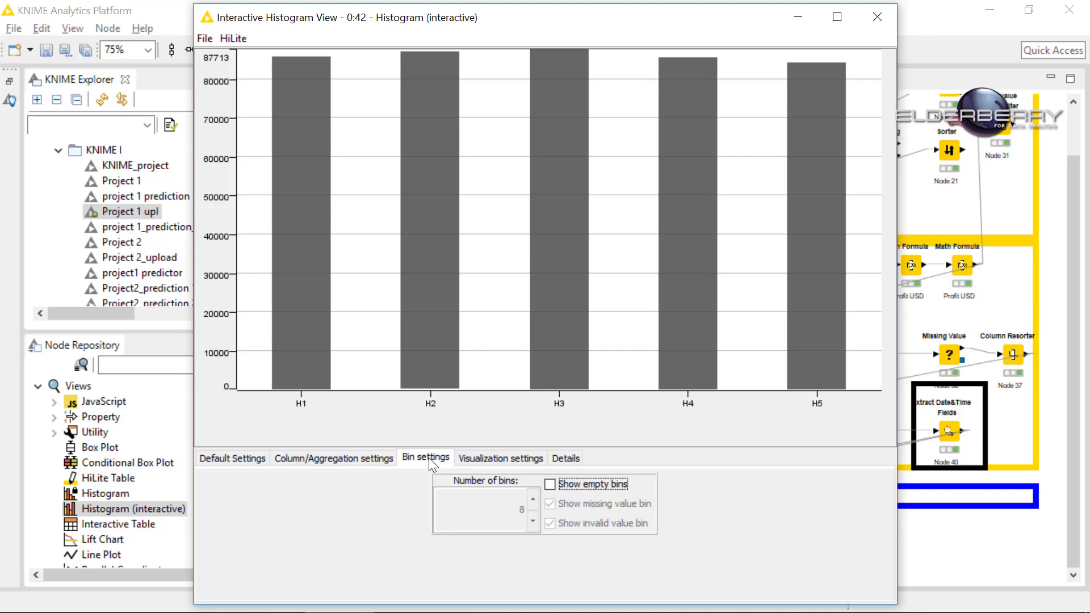
{"action": "left_click", "coordinate": [473, 461]}
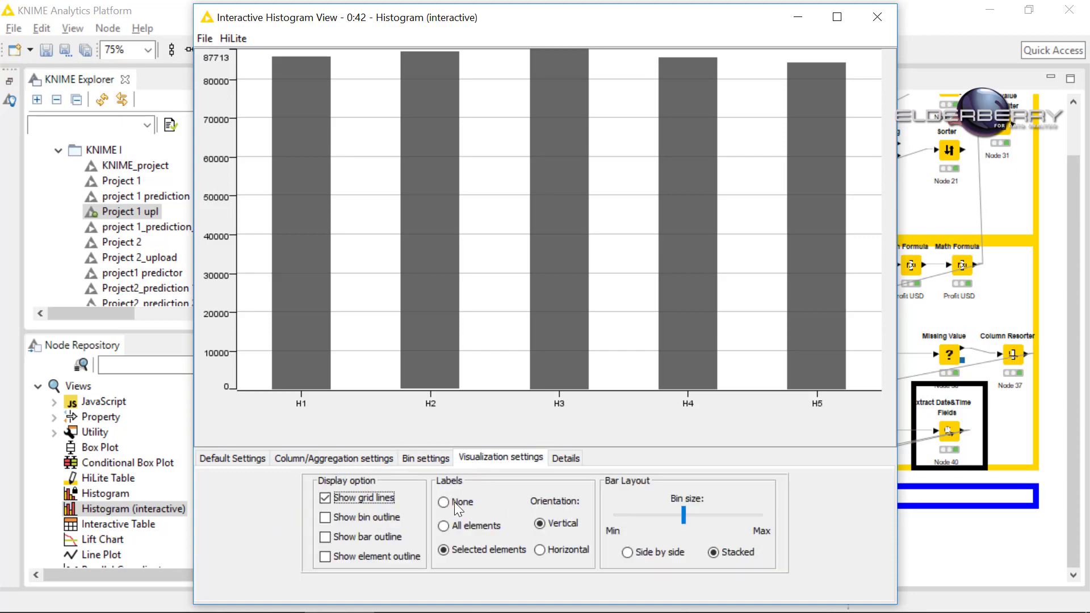
{"action": "left_click", "coordinate": [444, 527]}
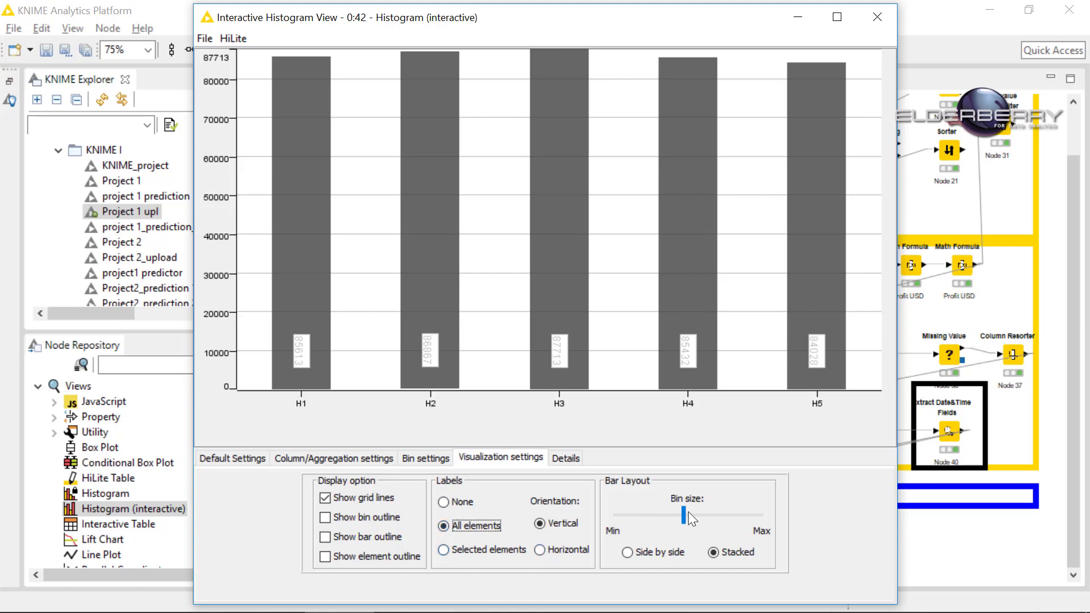
{"action": "mouse_move", "coordinate": [688, 513]}
{"action": "left_mouse_down"}
{"action": "mouse_move", "coordinate": [710, 512]}
{"action": "mouse_move", "coordinate": [701, 514]}
{"action": "left_mouse_up"}
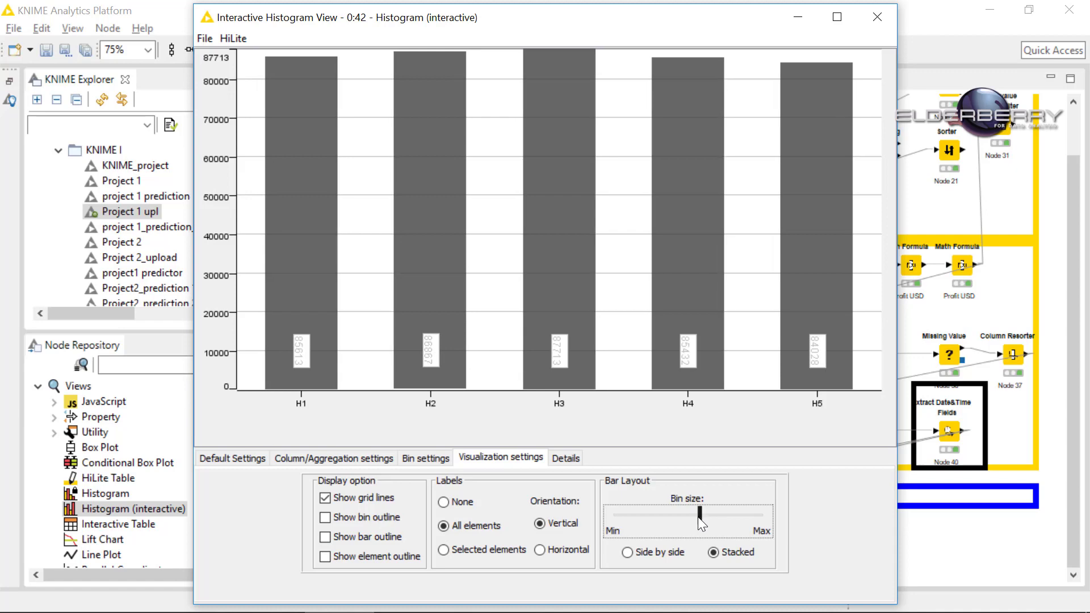
- Lay the bars side by side, hide grid lines and show element outlines
{"action": "left_click", "coordinate": [627, 551]}
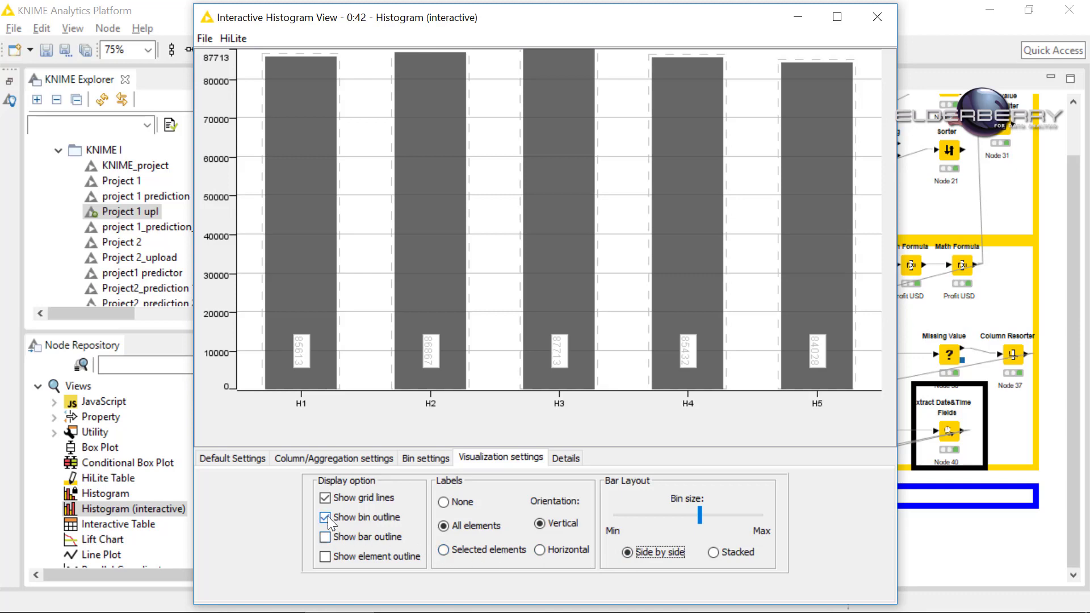
{"action": "left_click", "coordinate": [327, 499]}
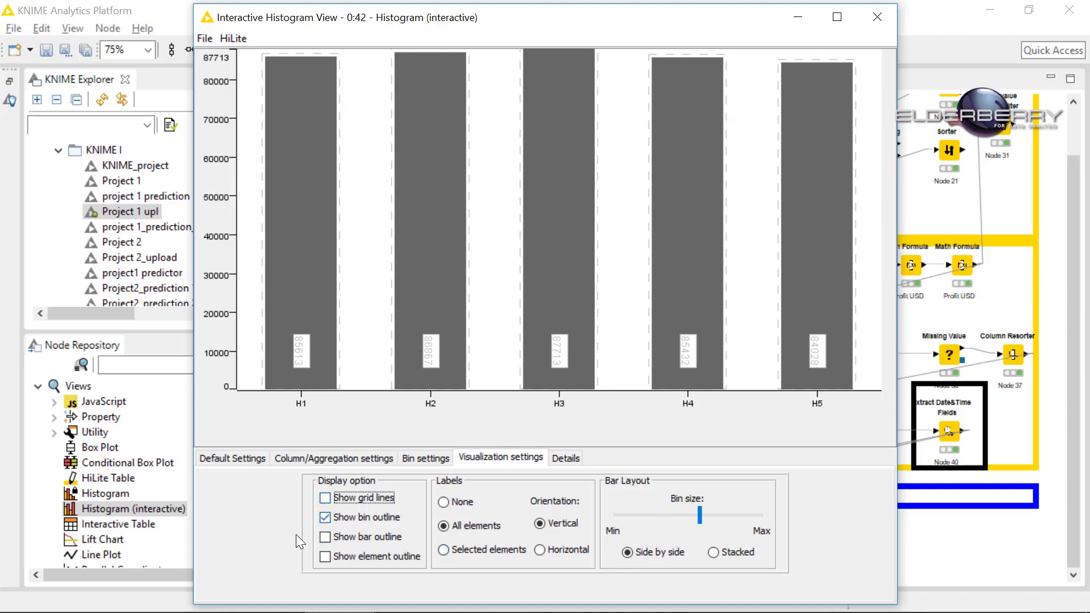
{"action": "left_click", "coordinate": [327, 557]}
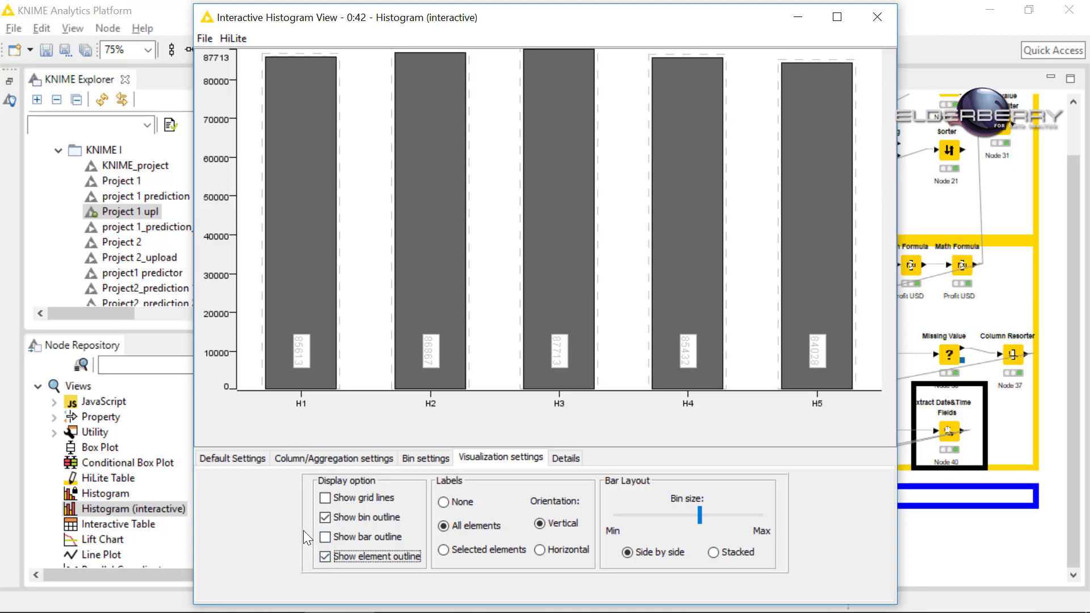
{"action": "left_click", "coordinate": [334, 457]}
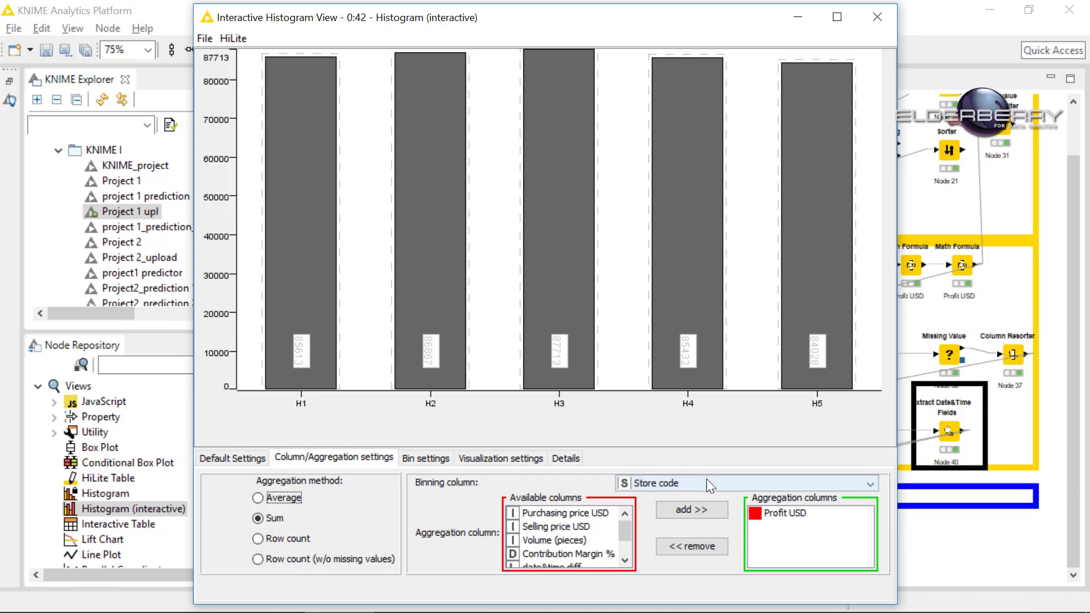
- Replace Profit USD with Selling price USD in the aggregation and use the Average method
{"action": "left_click", "coordinate": [769, 512]}
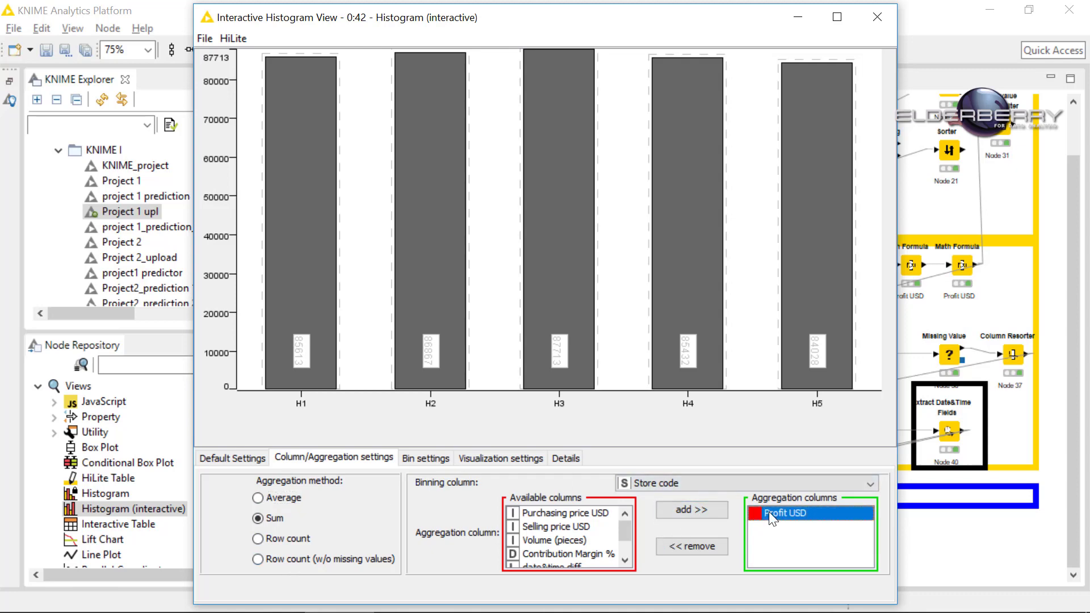
{"action": "left_click", "coordinate": [674, 543]}
{"action": "left_click", "coordinate": [580, 526]}
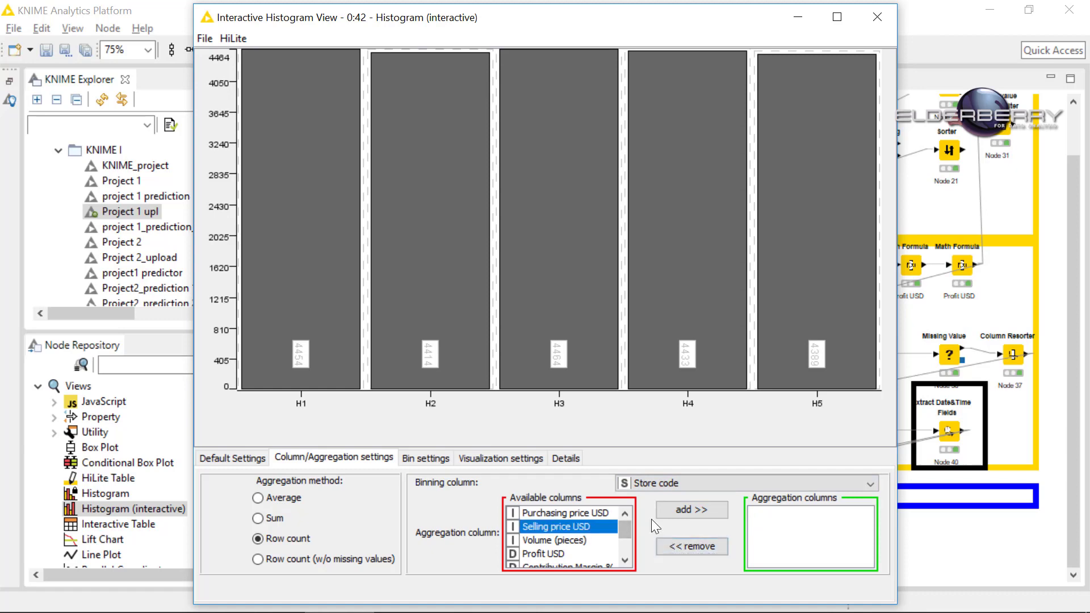
{"action": "left_click", "coordinate": [692, 510]}
{"action": "left_click", "coordinate": [283, 496]}
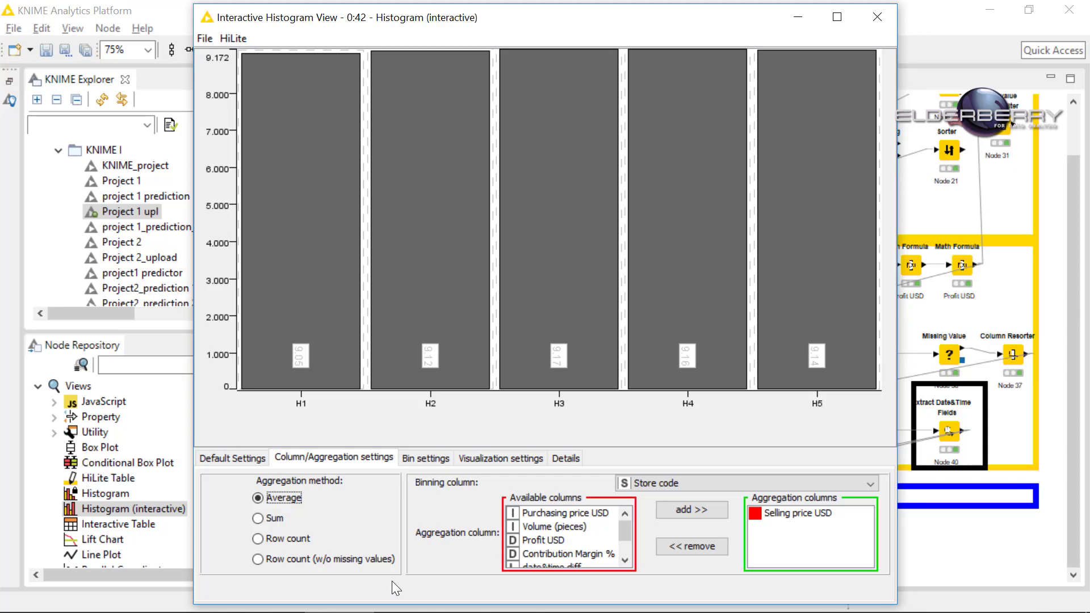
- Change the binning column to Location, then to Good status
{"action": "left_click", "coordinate": [738, 478]}
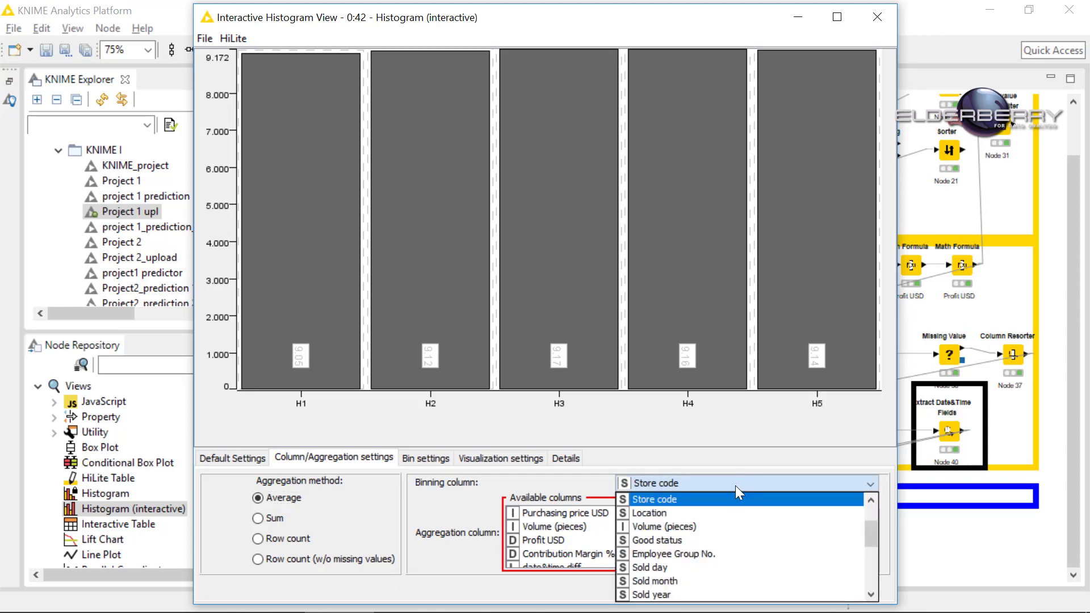
{"action": "left_click", "coordinate": [724, 513]}
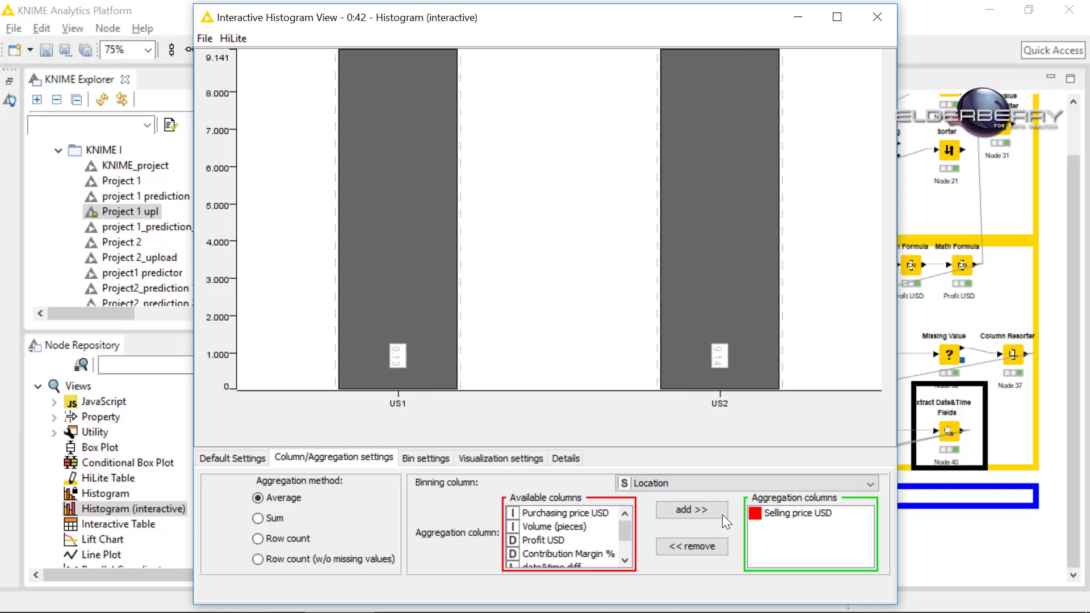
{"action": "left_click", "coordinate": [662, 482]}
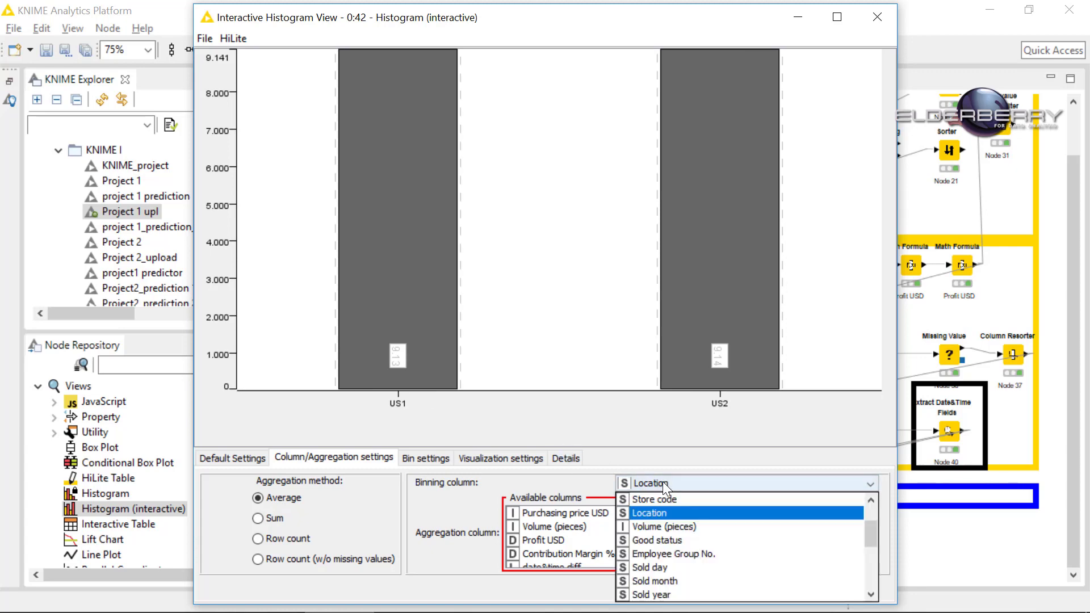
{"action": "left_click", "coordinate": [673, 536]}
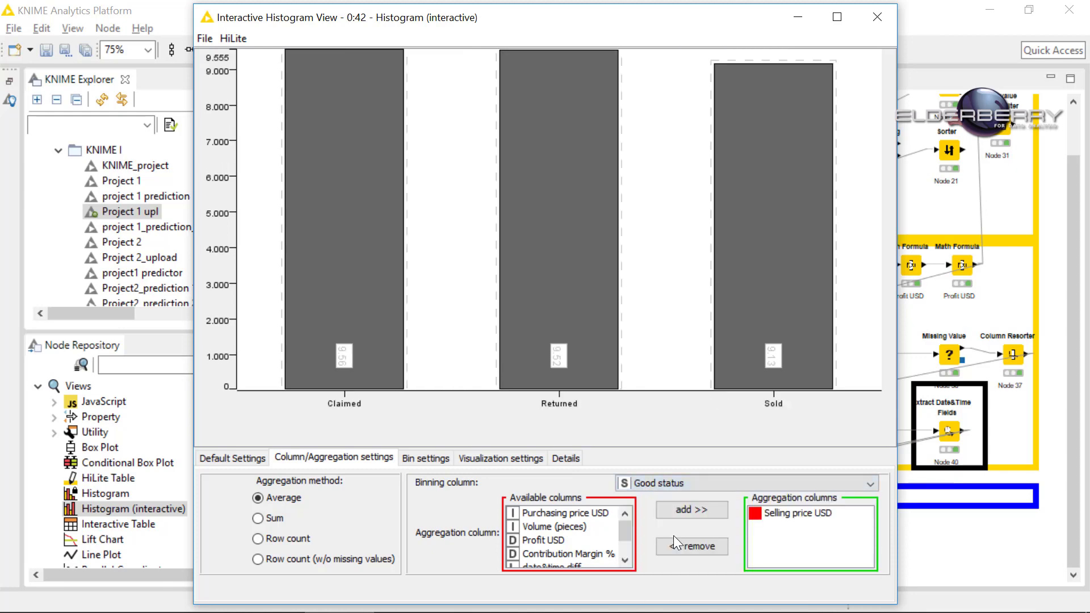
- Swap Selling price USD for Volume (pieces) in the aggregation, summed per good status
{"action": "left_click", "coordinate": [772, 515]}
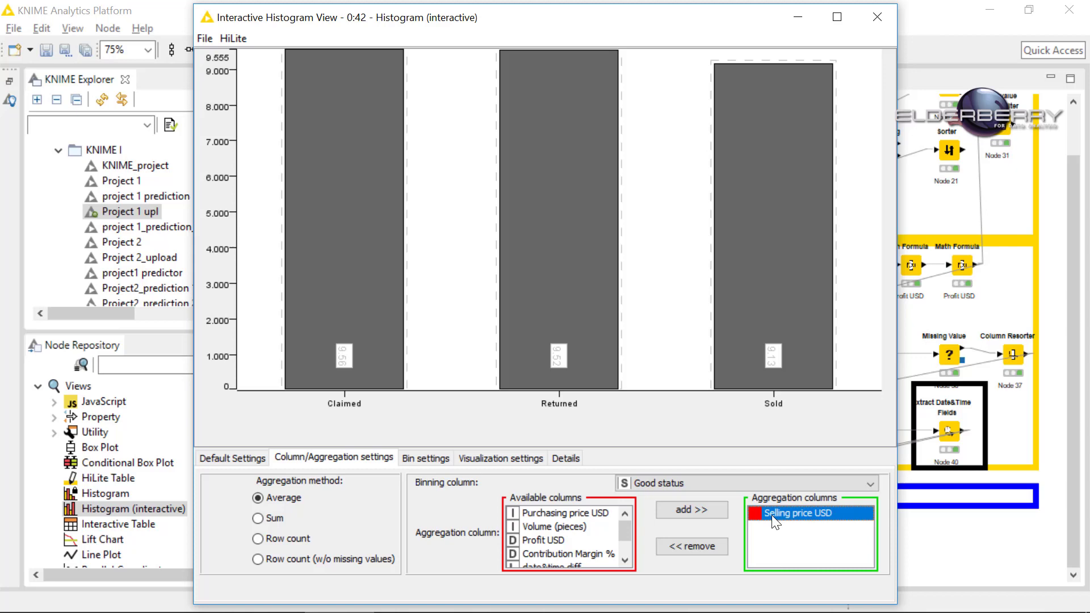
{"action": "left_click", "coordinate": [708, 547]}
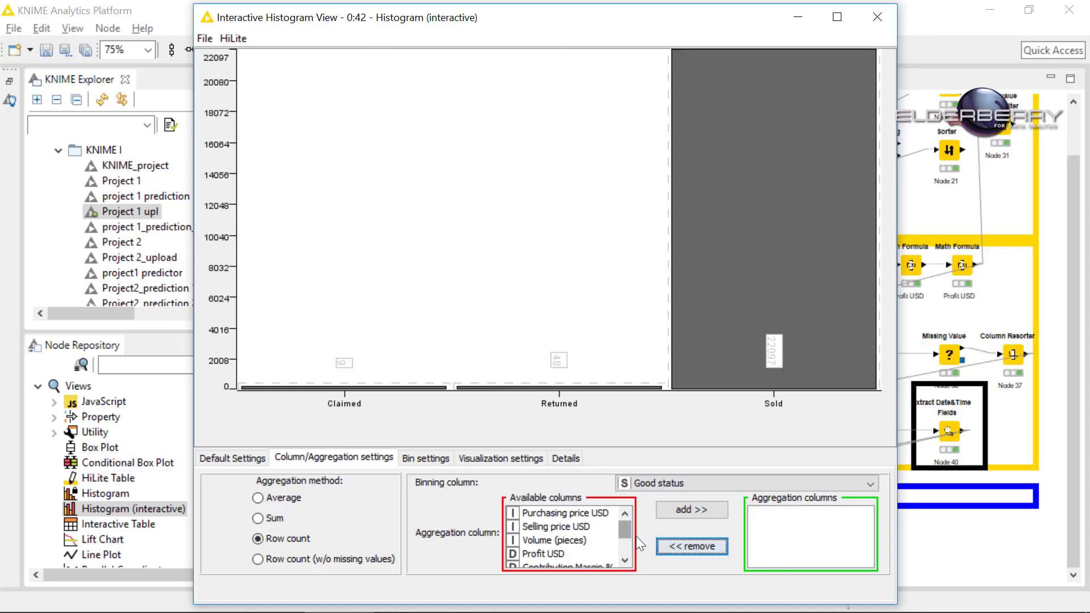
{"action": "mouse_move", "coordinate": [625, 533]}
{"action": "left_mouse_down"}
{"action": "mouse_move", "coordinate": [623, 551]}
{"action": "mouse_move", "coordinate": [622, 538]}
{"action": "left_mouse_up"}
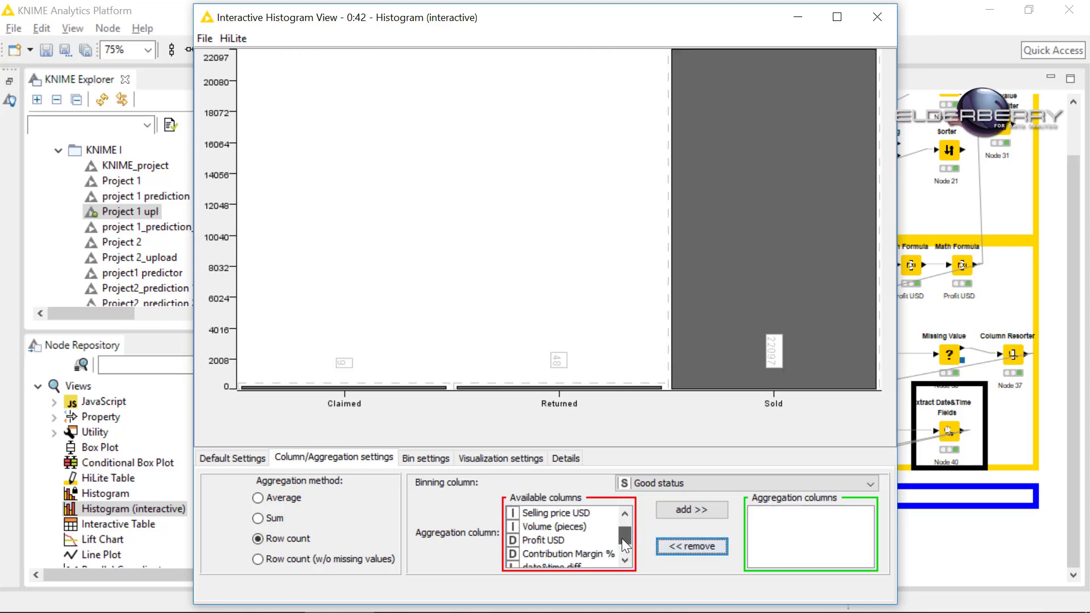
{"action": "left_click", "coordinate": [573, 527]}
{"action": "left_click", "coordinate": [680, 513]}
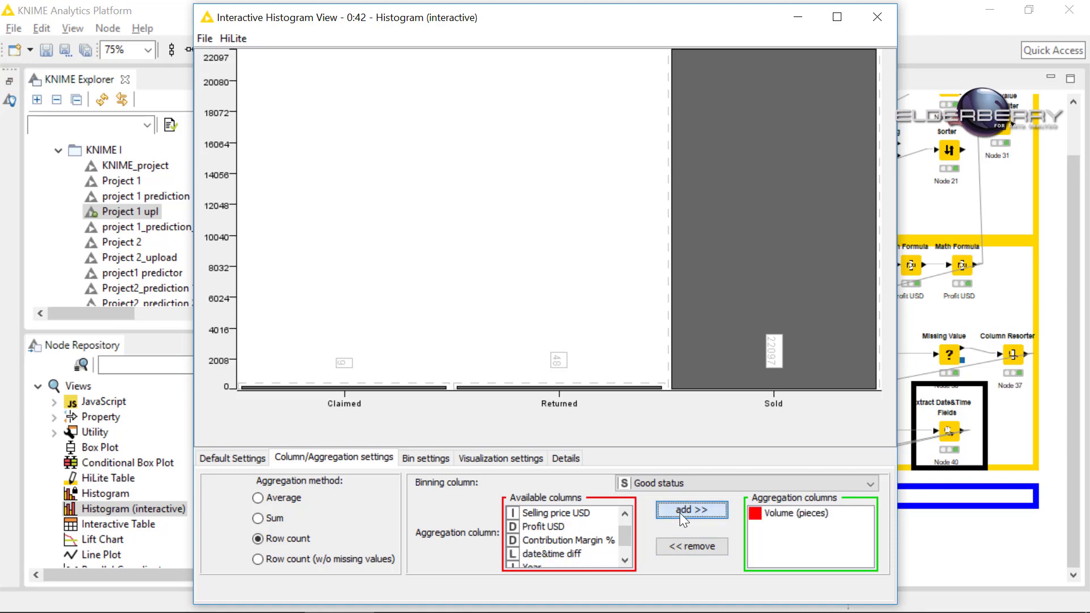
{"action": "left_click", "coordinate": [258, 519]}
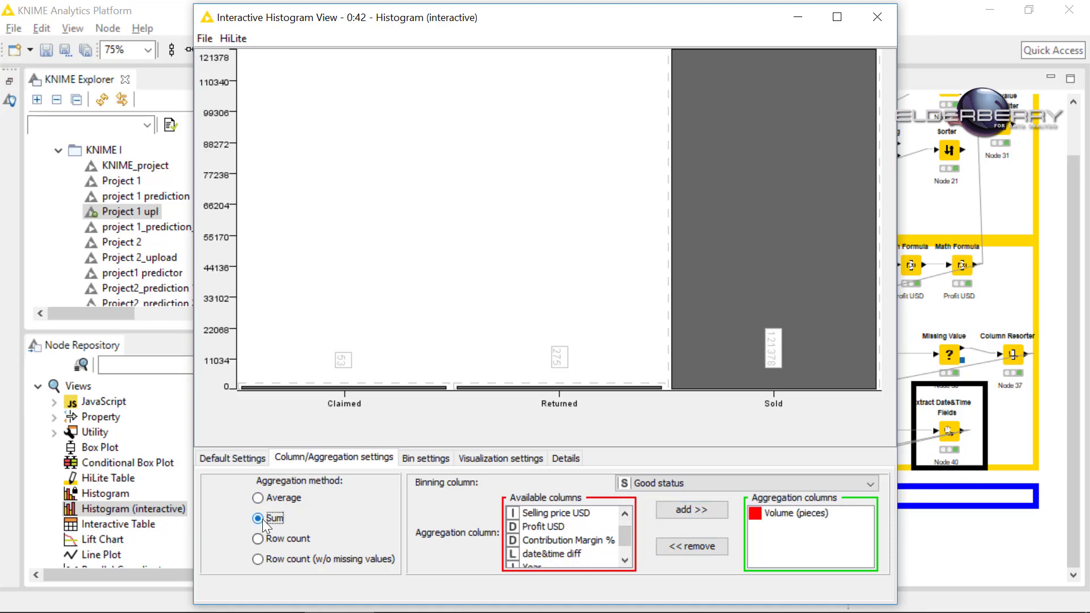